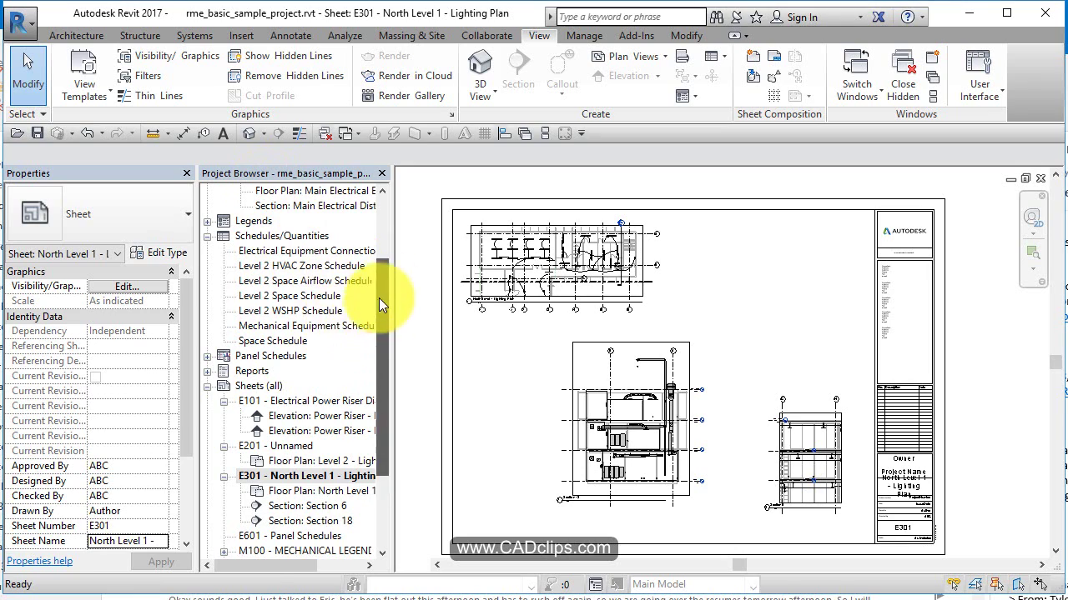
Step: Look over the User Interface options and Browser Organization settings without changing anything
drag(379, 298, 394, 251)
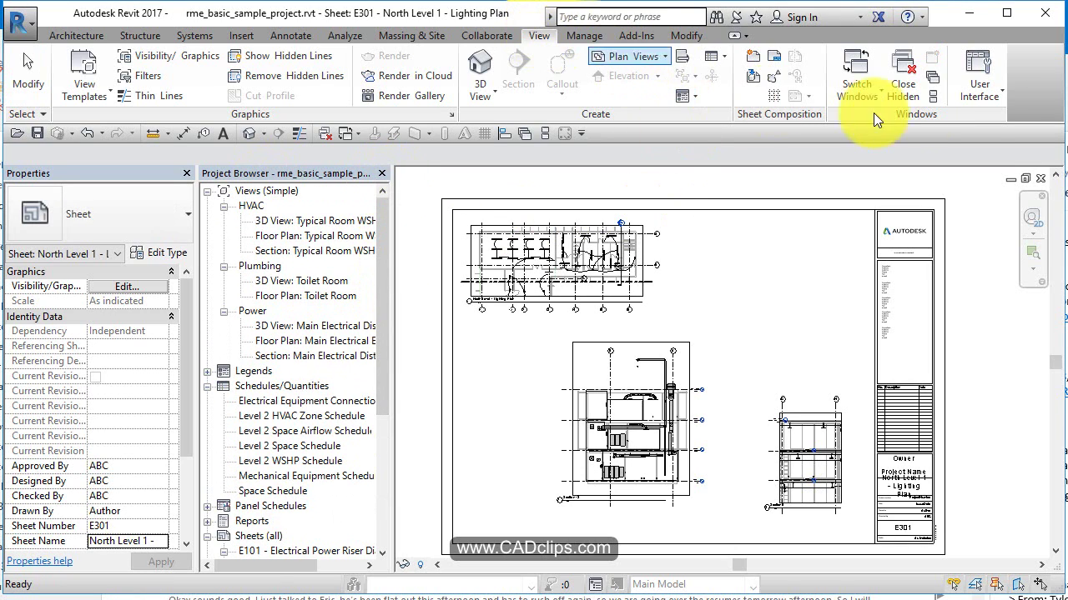
click(980, 93)
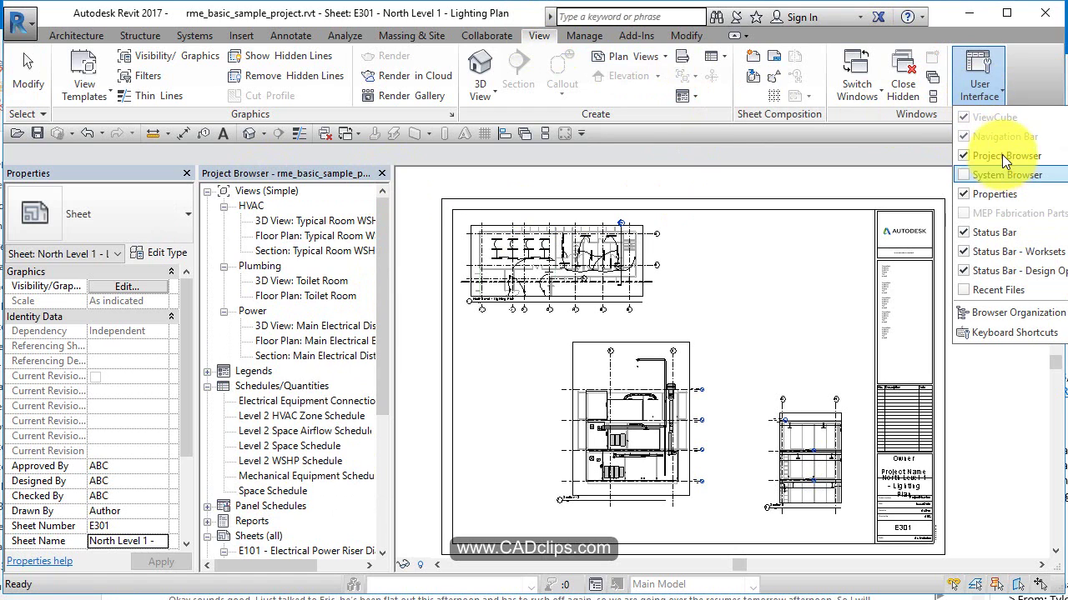
click(548, 201)
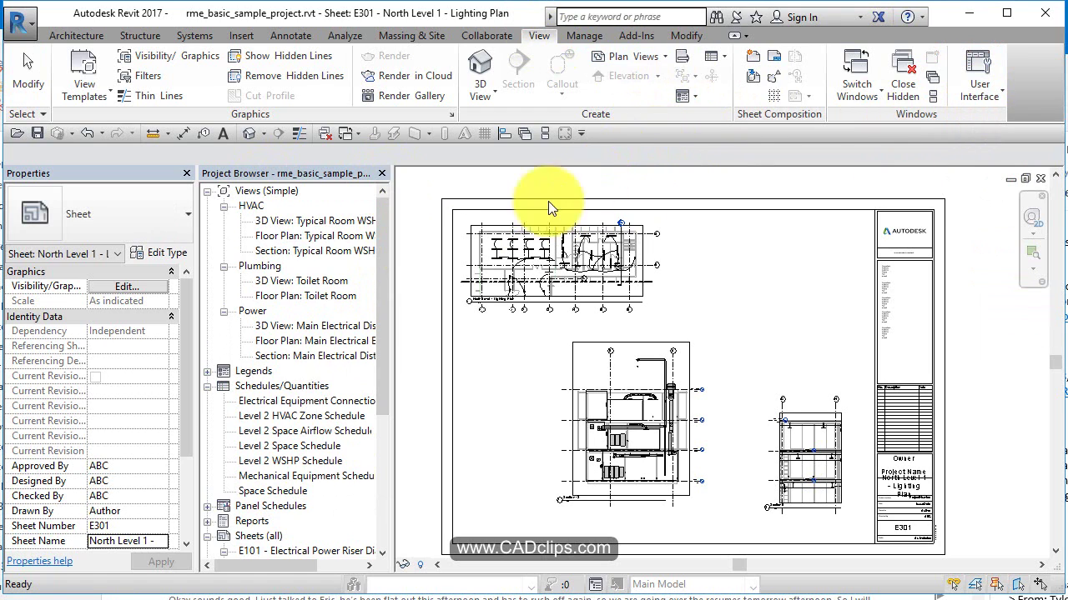
click(254, 191)
right_click(256, 189)
click(323, 201)
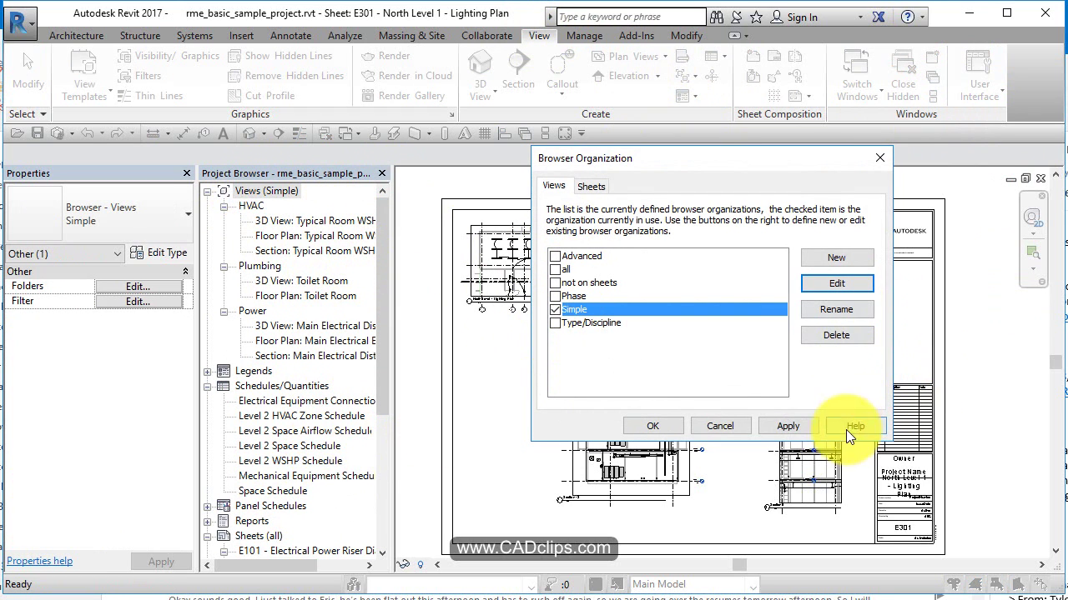
click(724, 425)
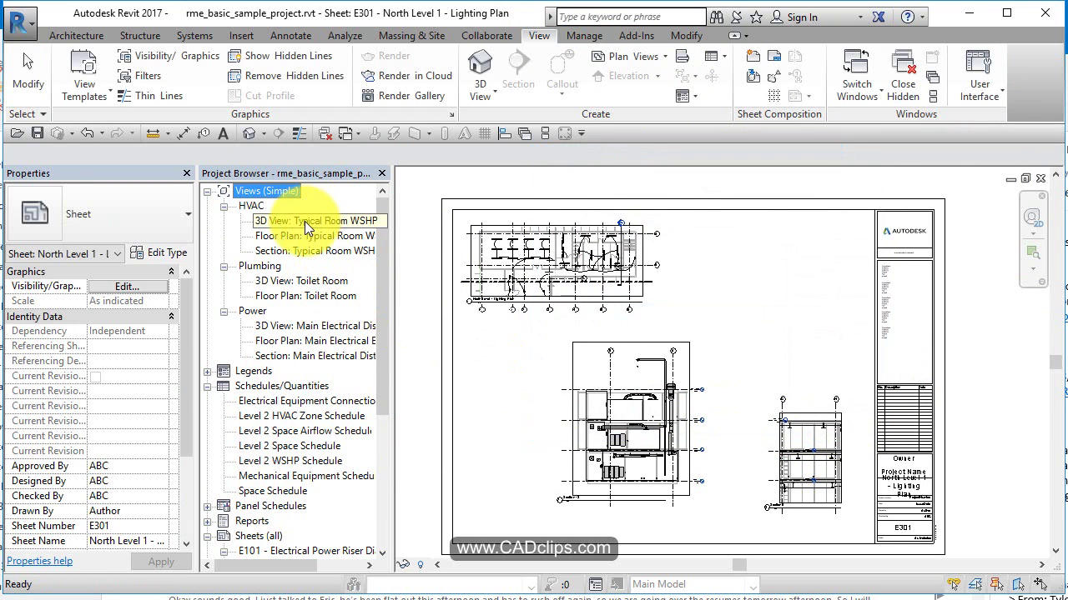
Step: Select the typical room 3D, floor plan and section views in the browser
click(304, 221)
click(334, 237)
click(328, 252)
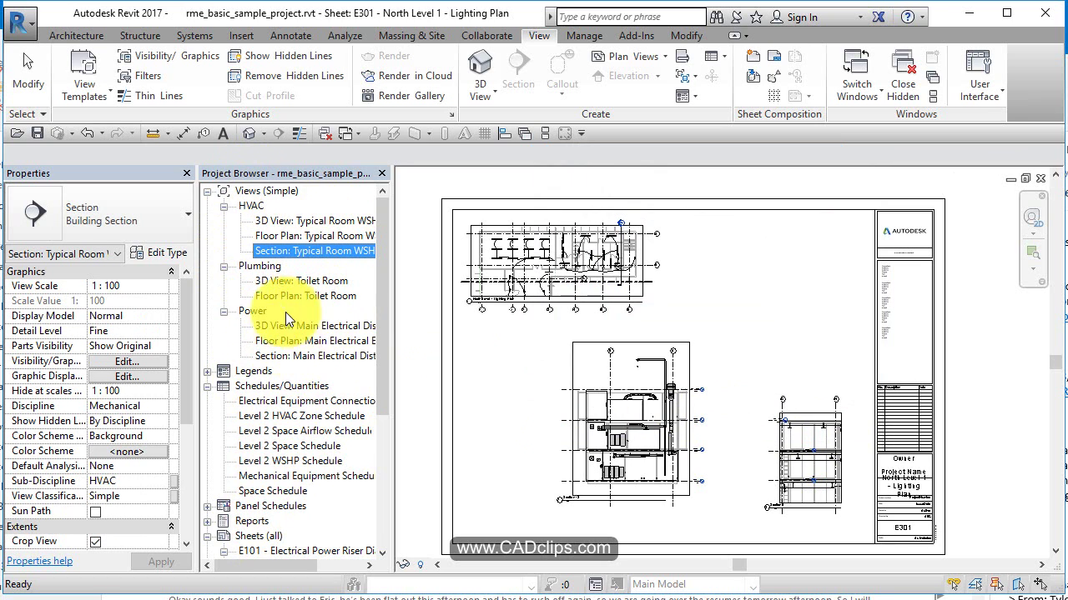
scroll(290, 367, down, 4)
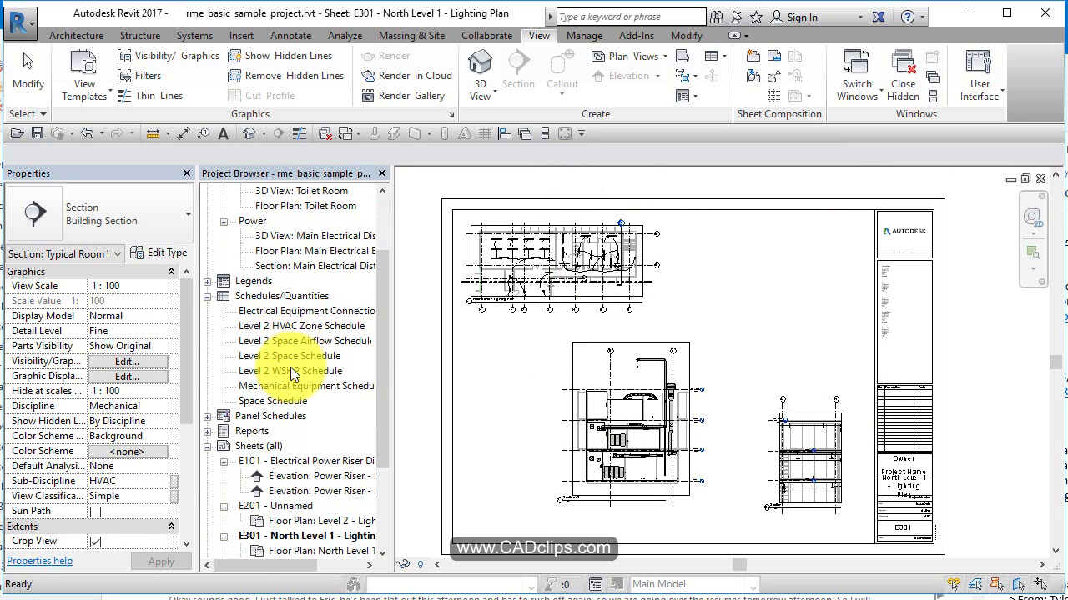
scroll(291, 367, up, 4)
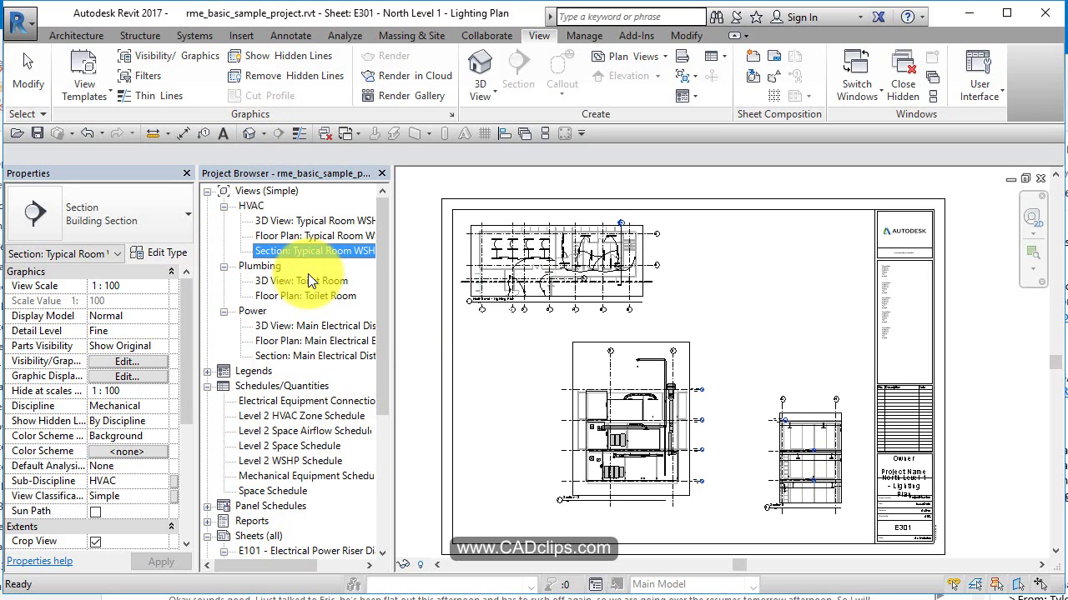
Step: In Browser Organization, review the view schemes and check Phase
click(254, 193)
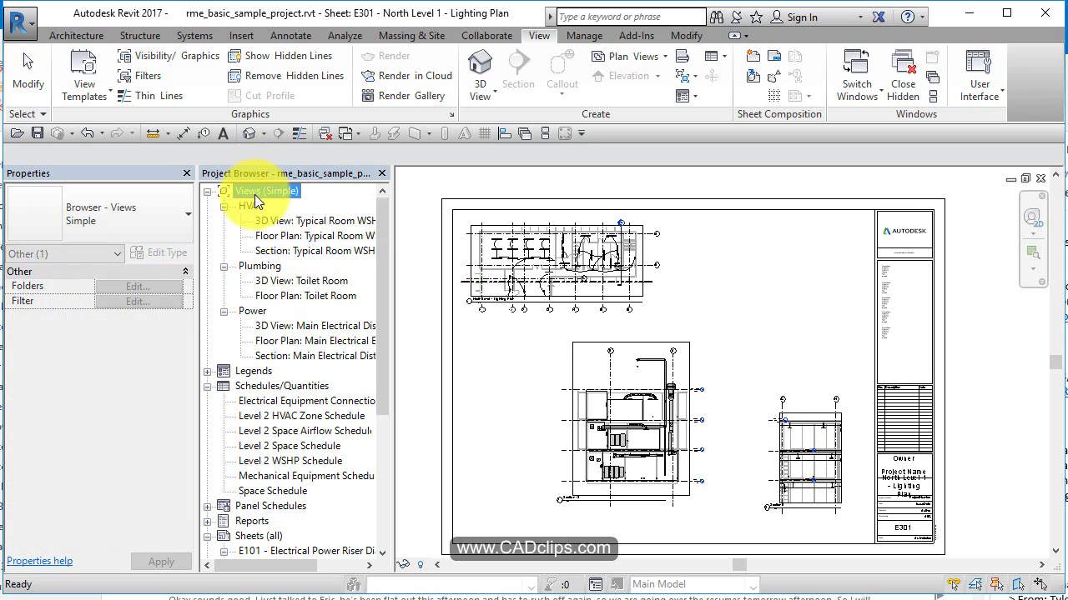
right_click(255, 194)
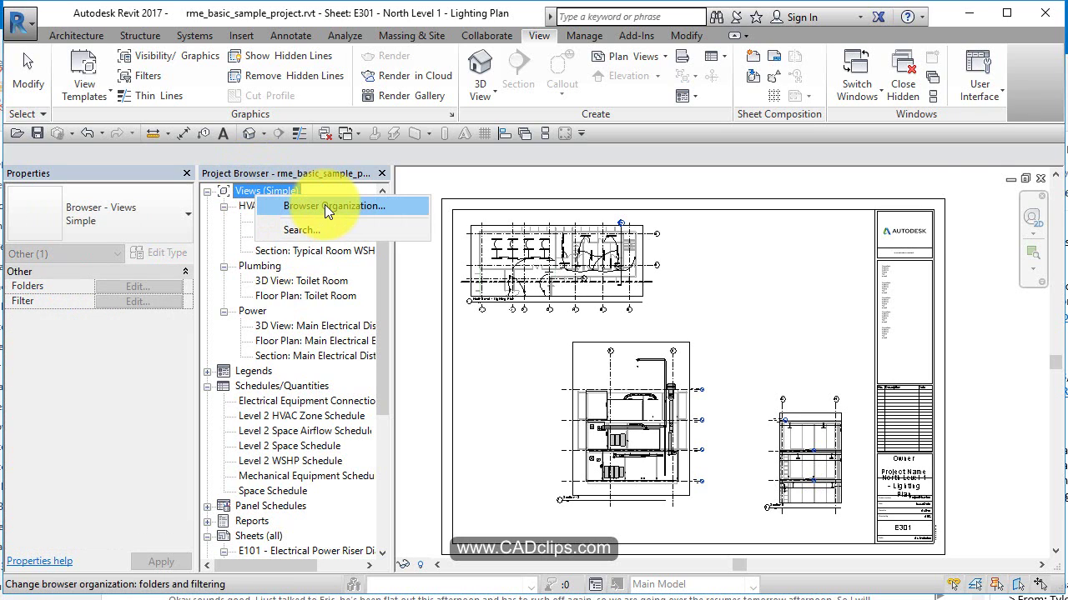
click(982, 90)
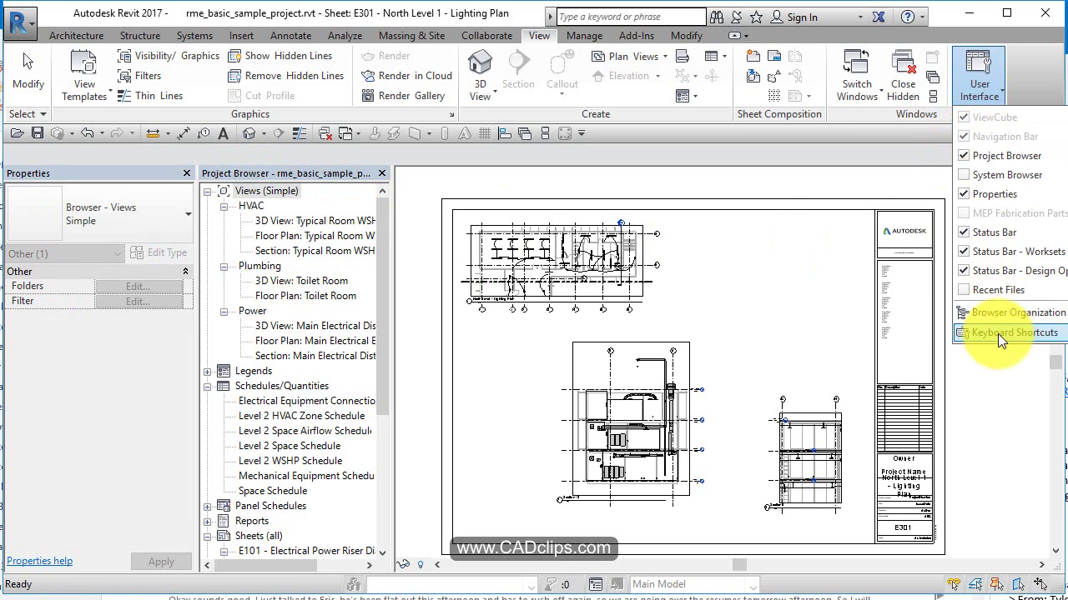
click(1004, 315)
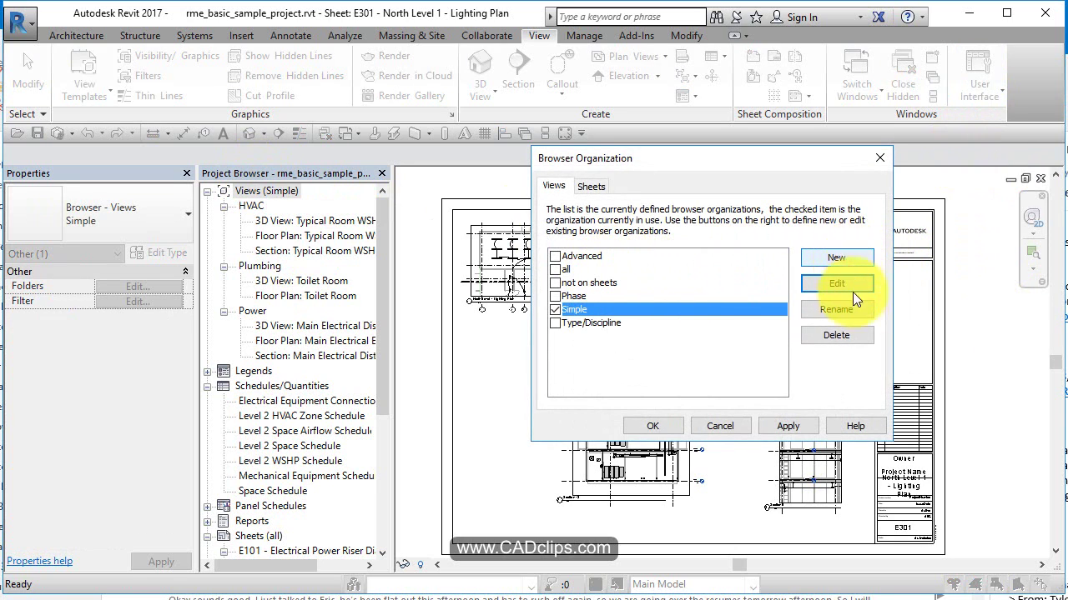
click(570, 268)
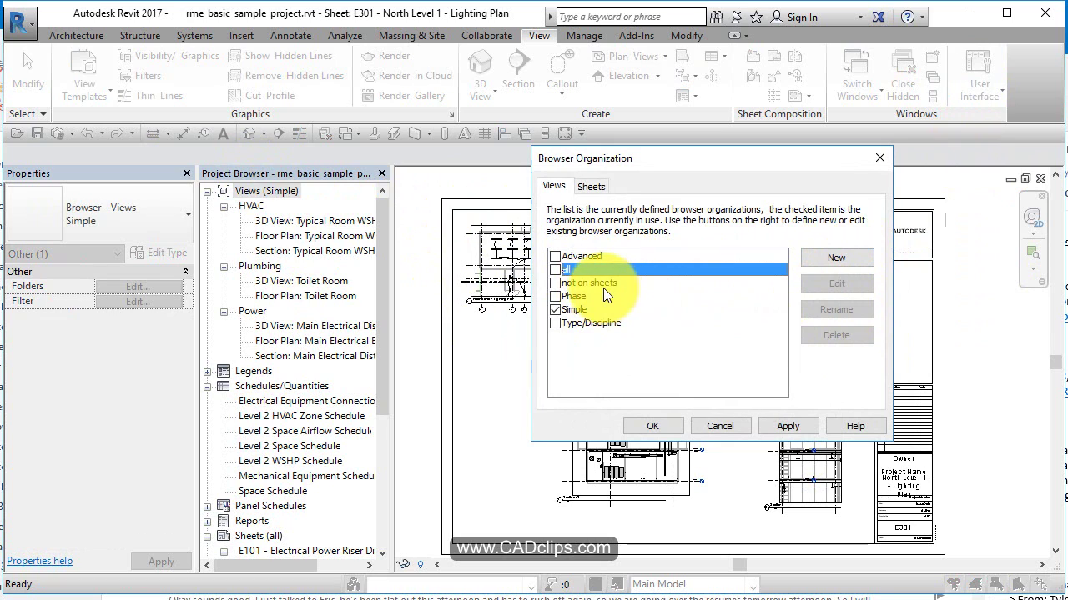
click(605, 286)
click(572, 296)
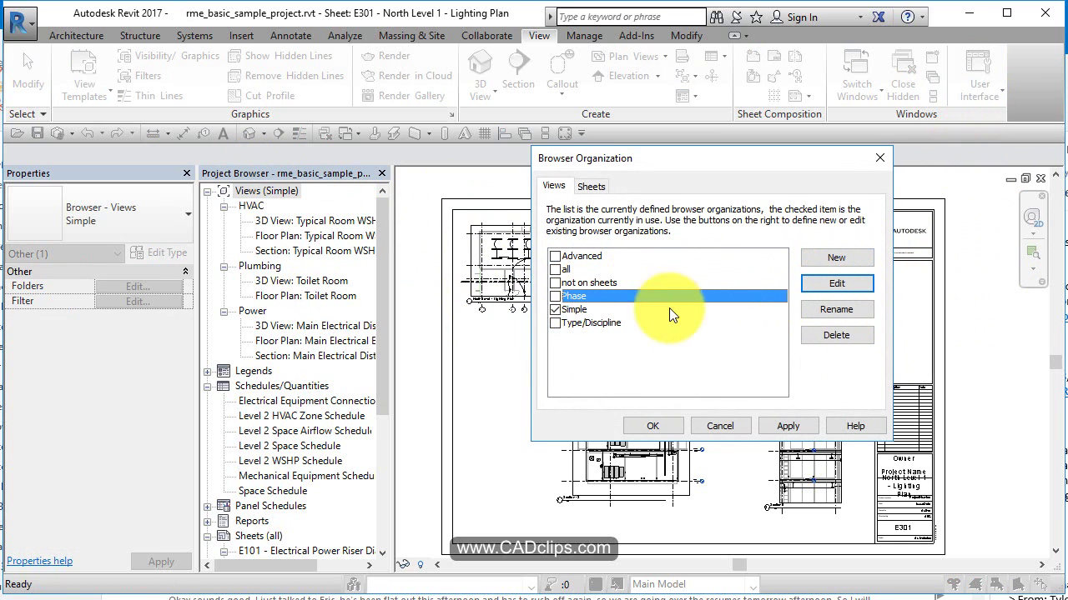
click(634, 323)
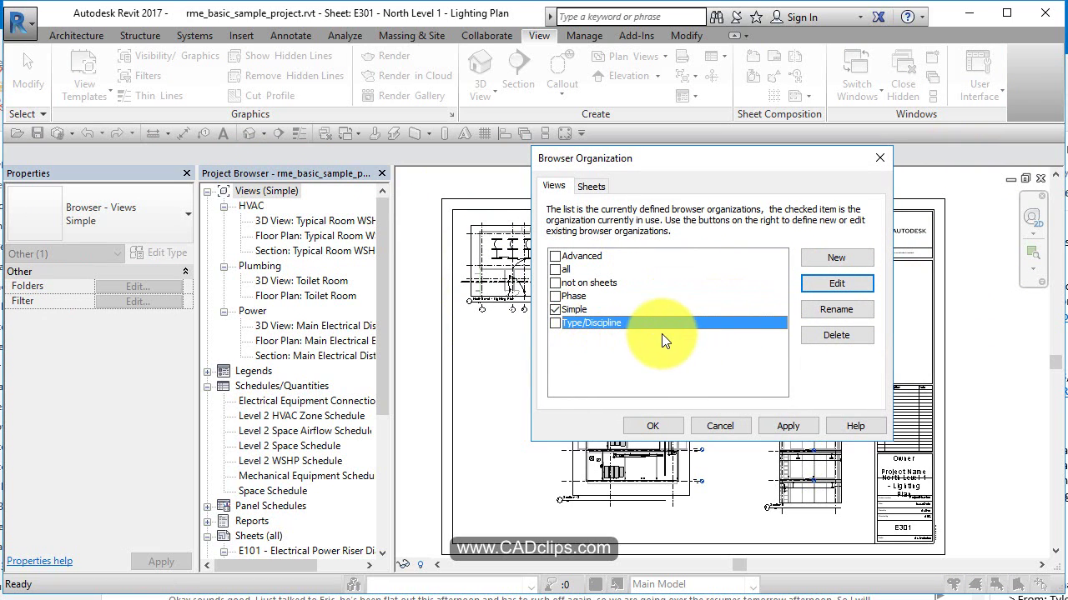
click(580, 310)
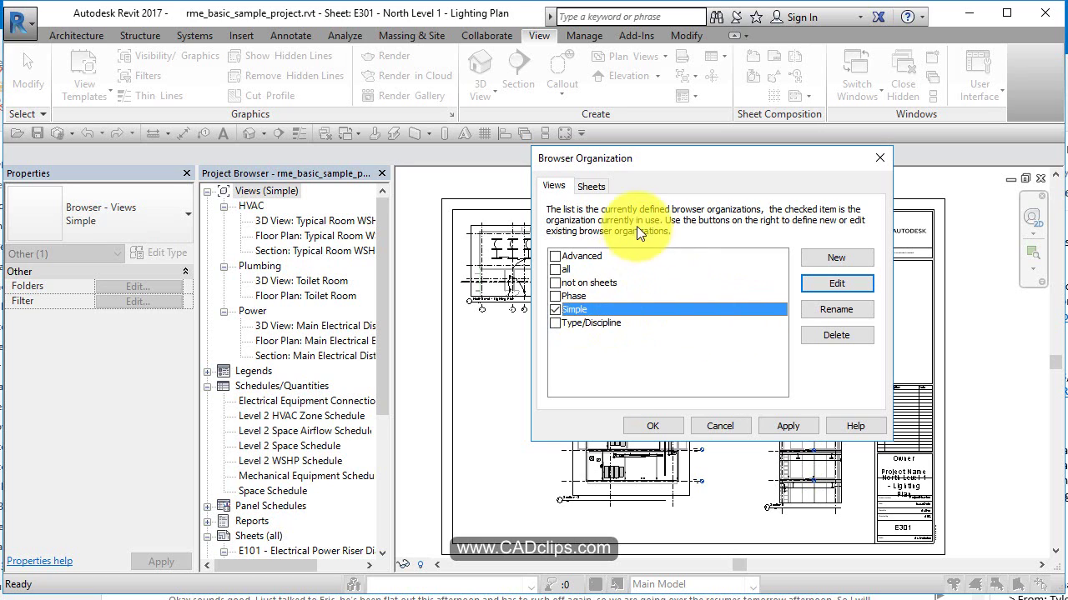
click(603, 253)
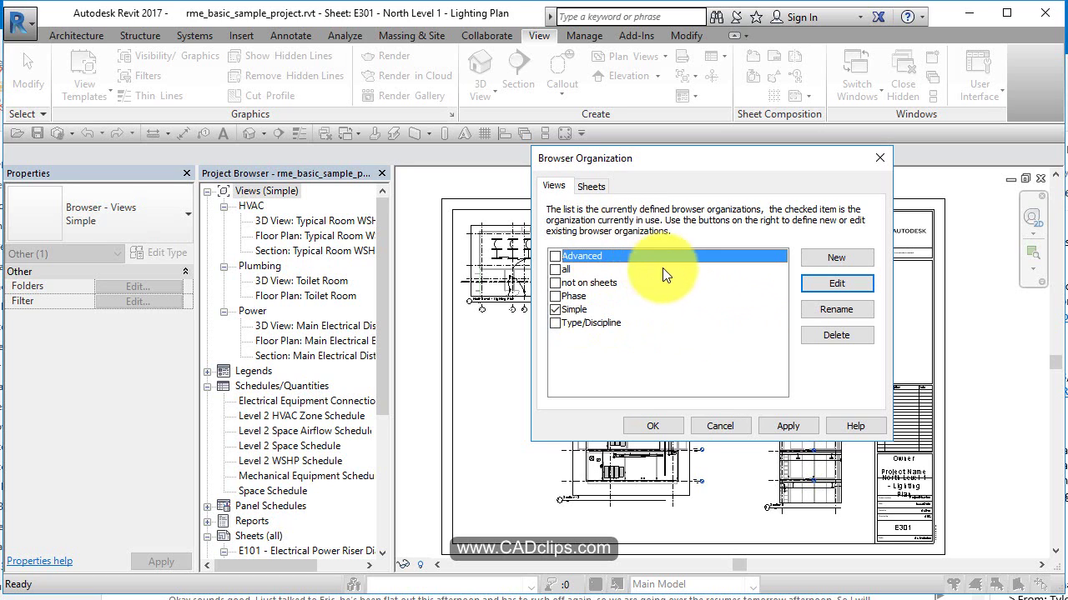
click(554, 296)
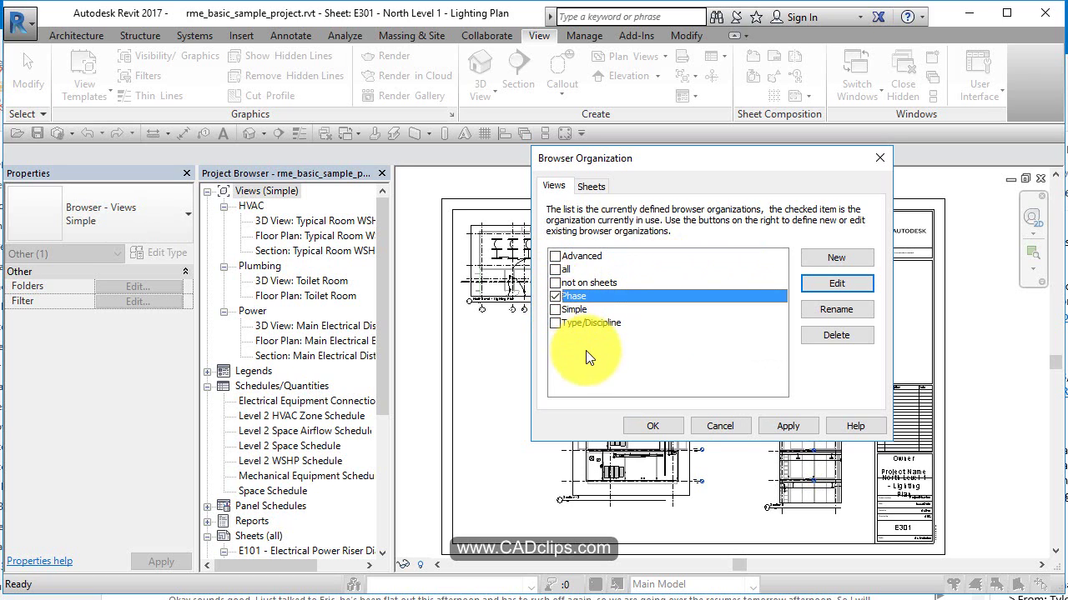
Step: Apply the Phase organization, then expand the ??? group to check its Drafting Views
click(790, 426)
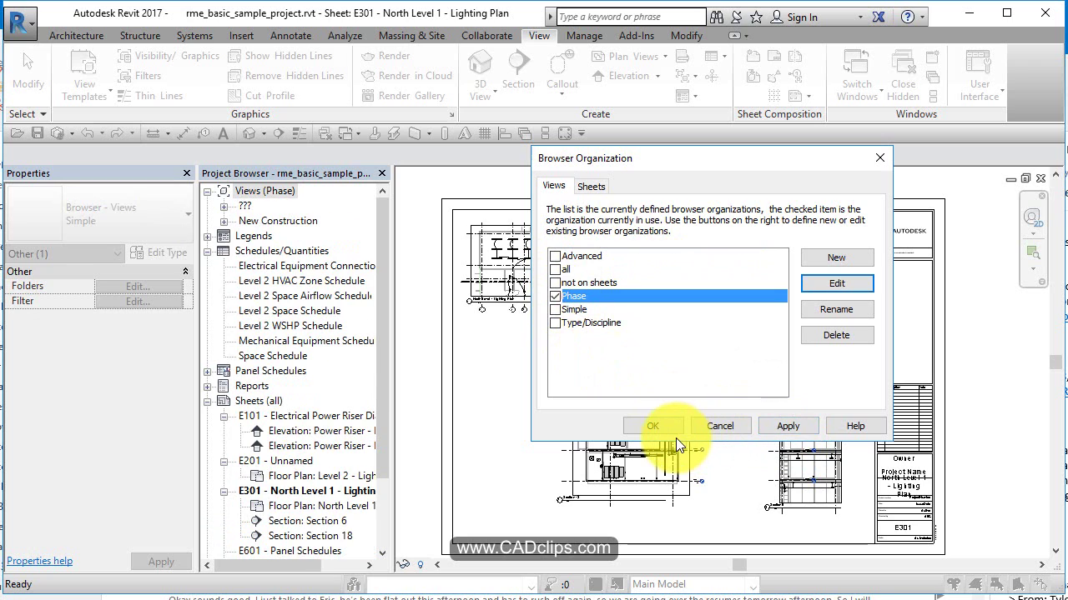
click(656, 427)
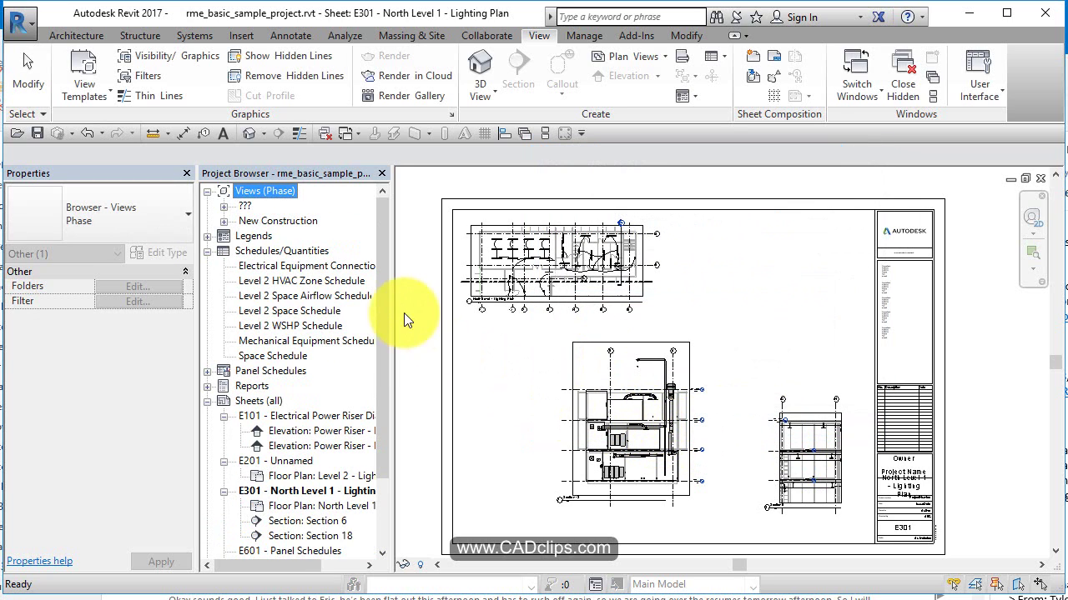
click(225, 207)
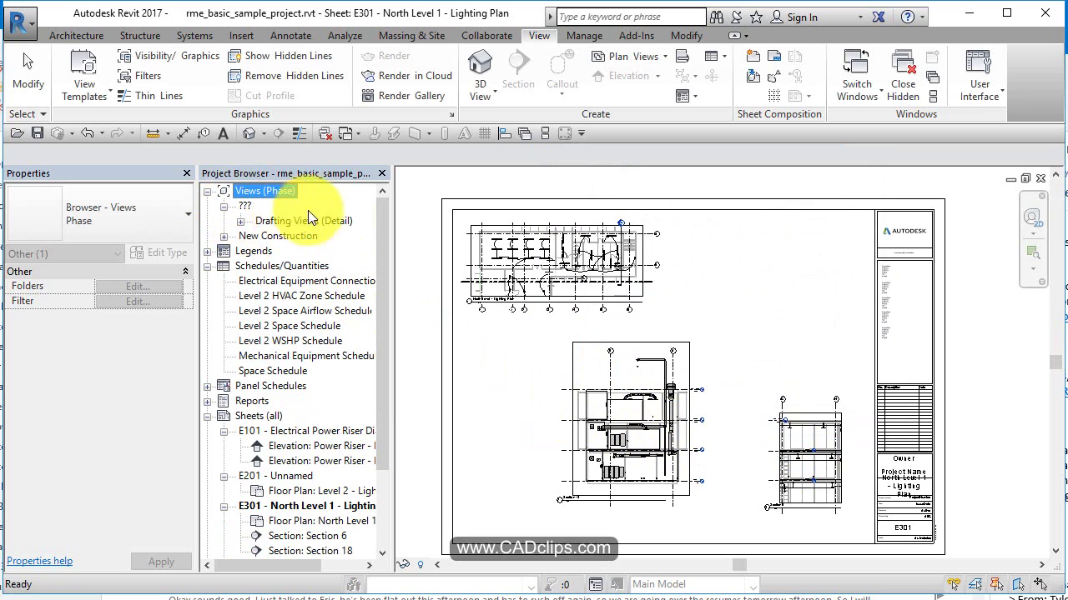
click(240, 222)
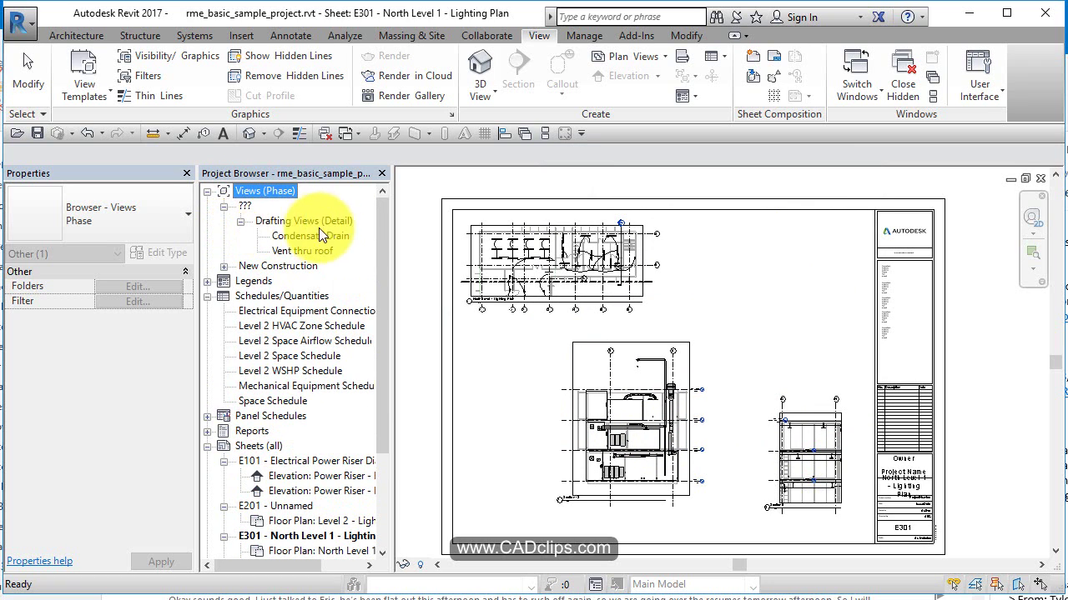
click(240, 222)
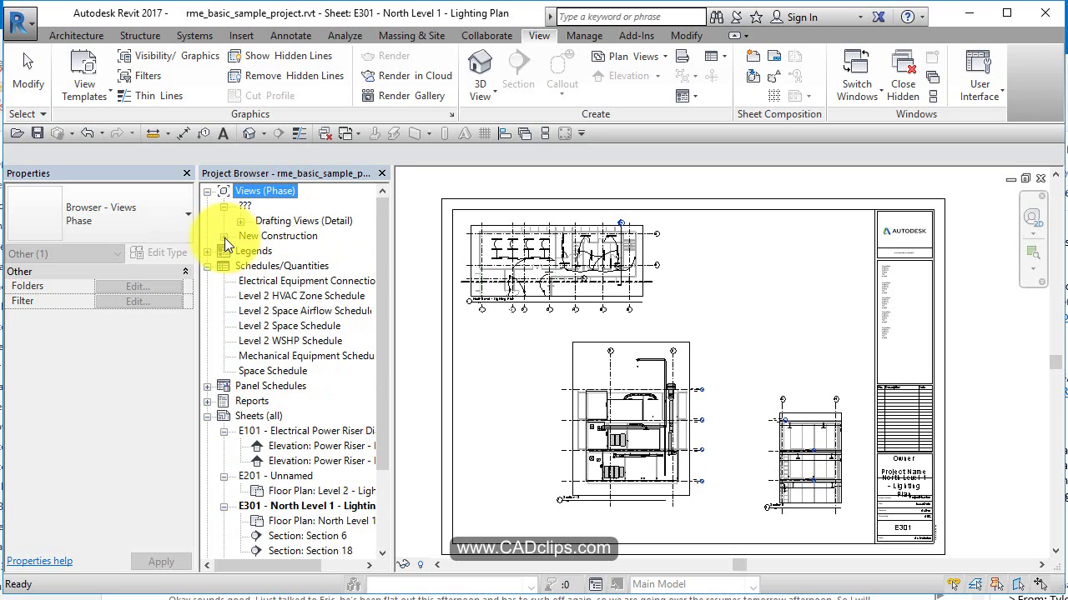
Step: Expand New Construction and inspect its Floor Plans, Ceiling Plans, 3D Views, Elevations and Sections
click(222, 236)
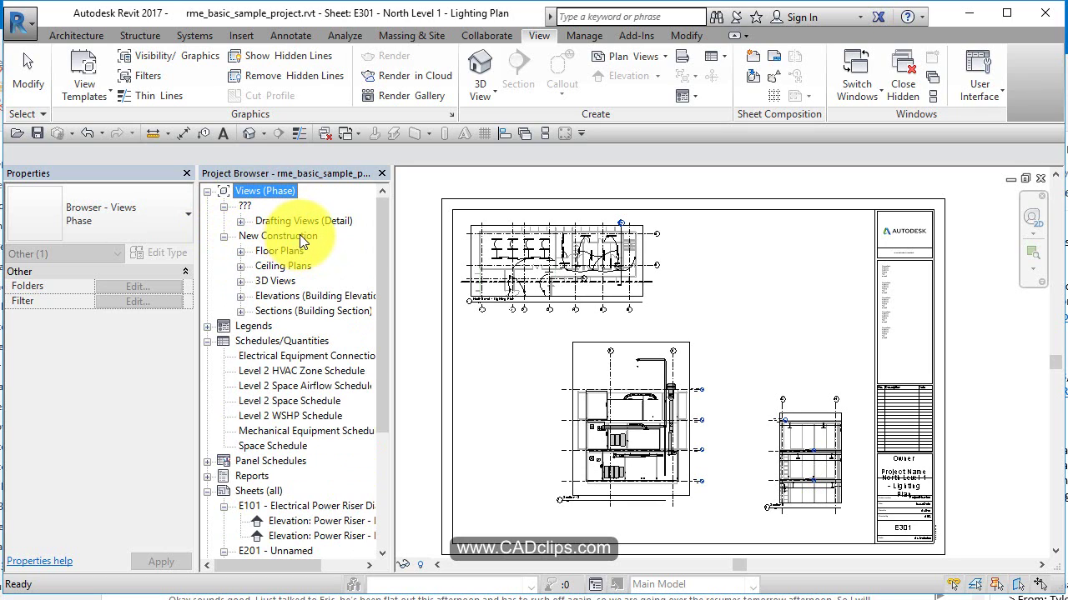
click(240, 250)
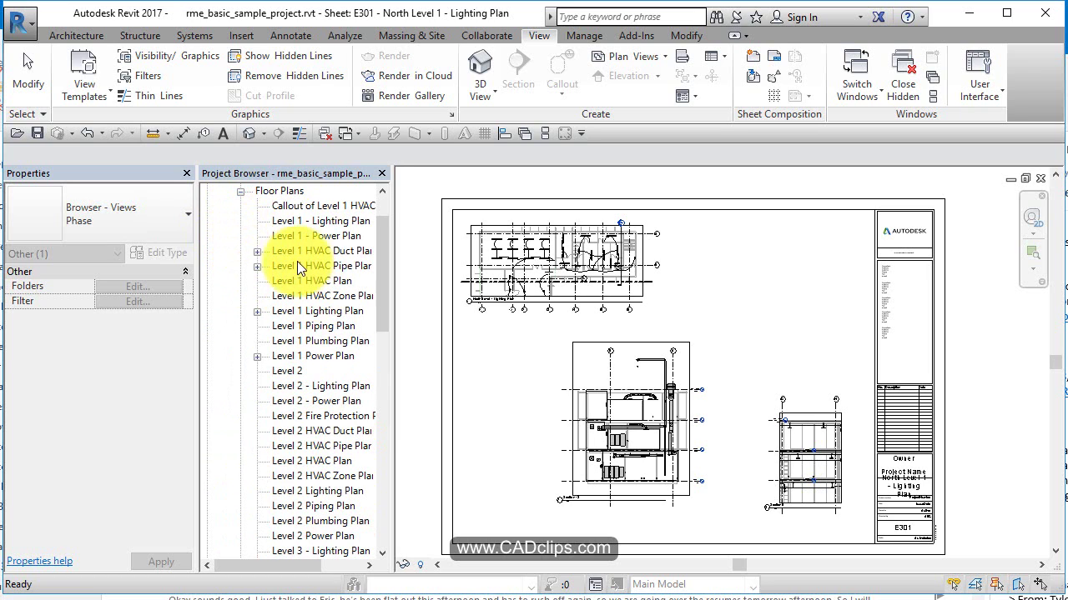
click(240, 191)
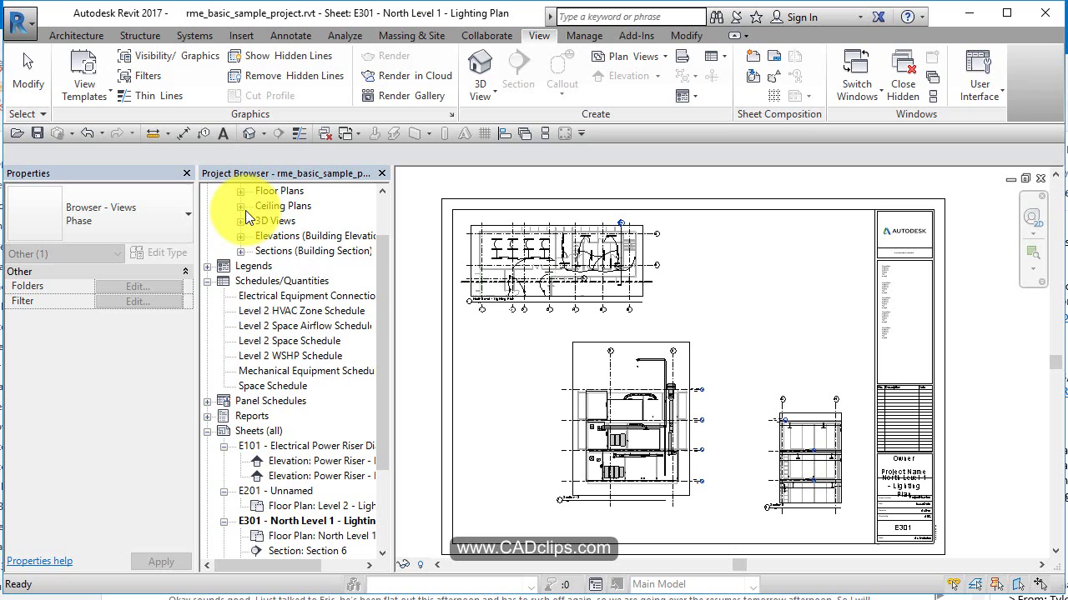
click(240, 206)
click(240, 207)
click(241, 221)
click(241, 221)
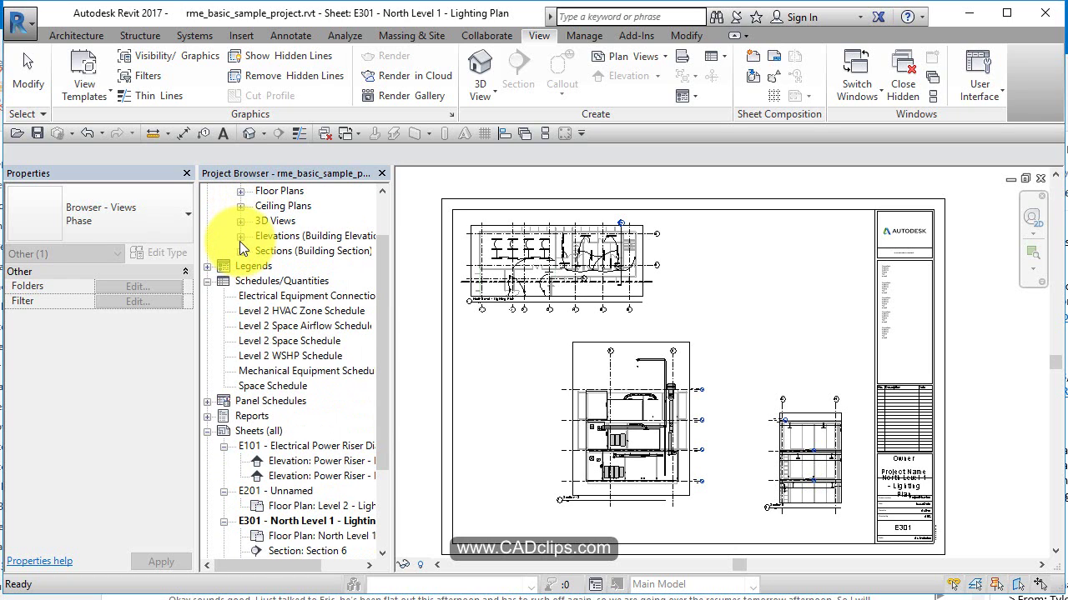
click(240, 236)
click(240, 236)
click(240, 251)
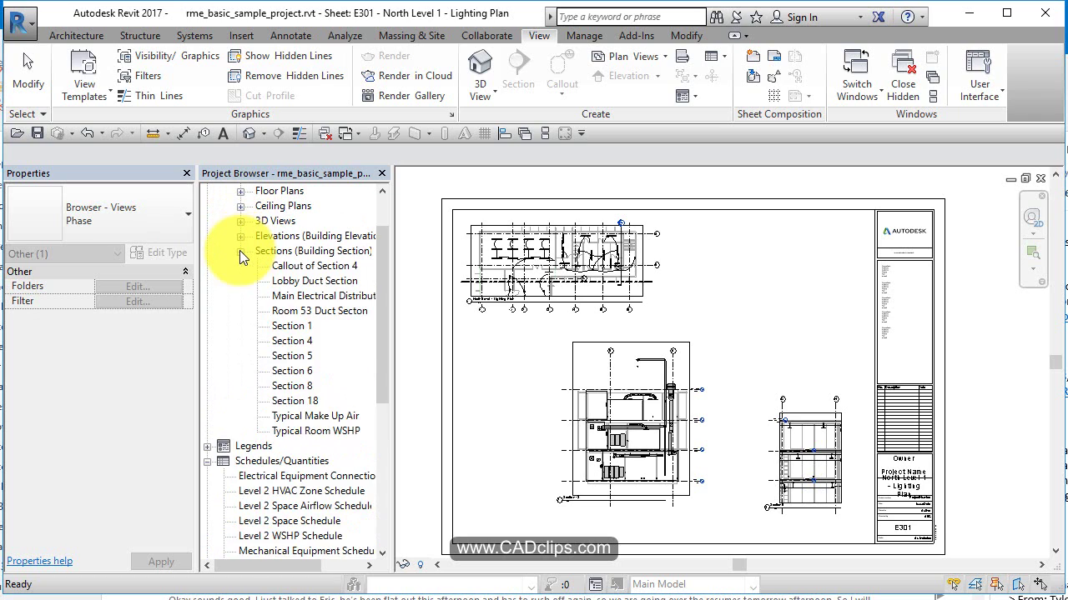
click(240, 251)
scroll(377, 244, up, 2)
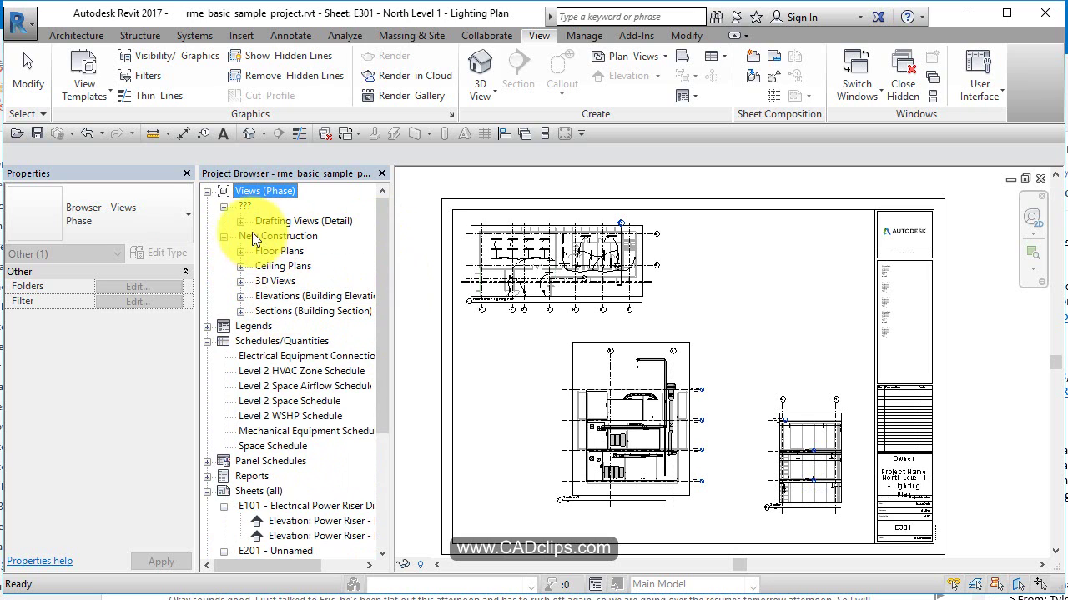
Step: Review the Phase scheme's grouping rules: group by Phase, then by Family and Type
right_click(267, 191)
click(325, 204)
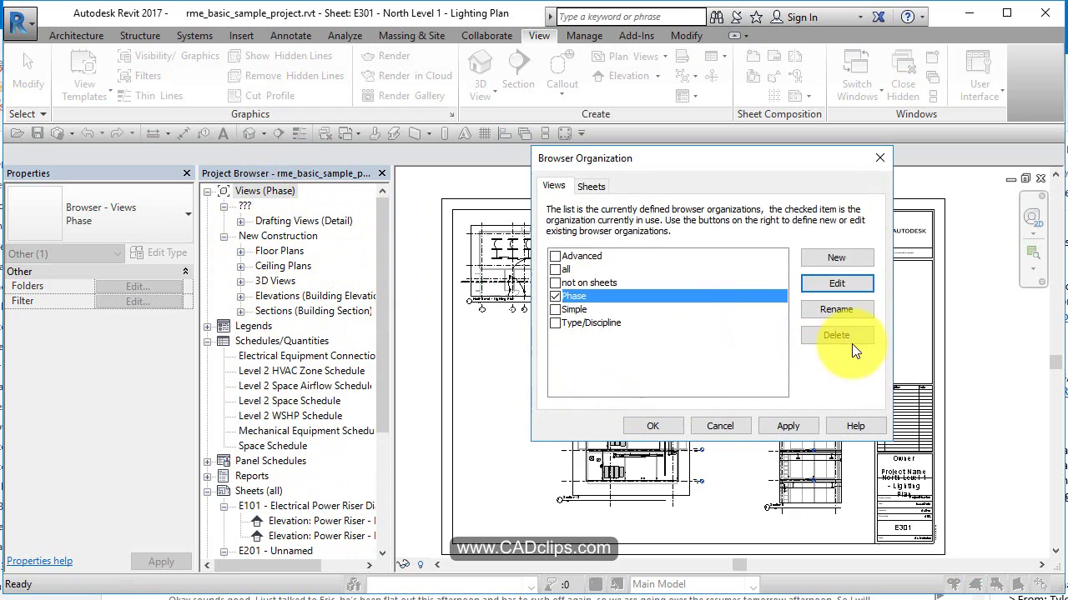
click(834, 281)
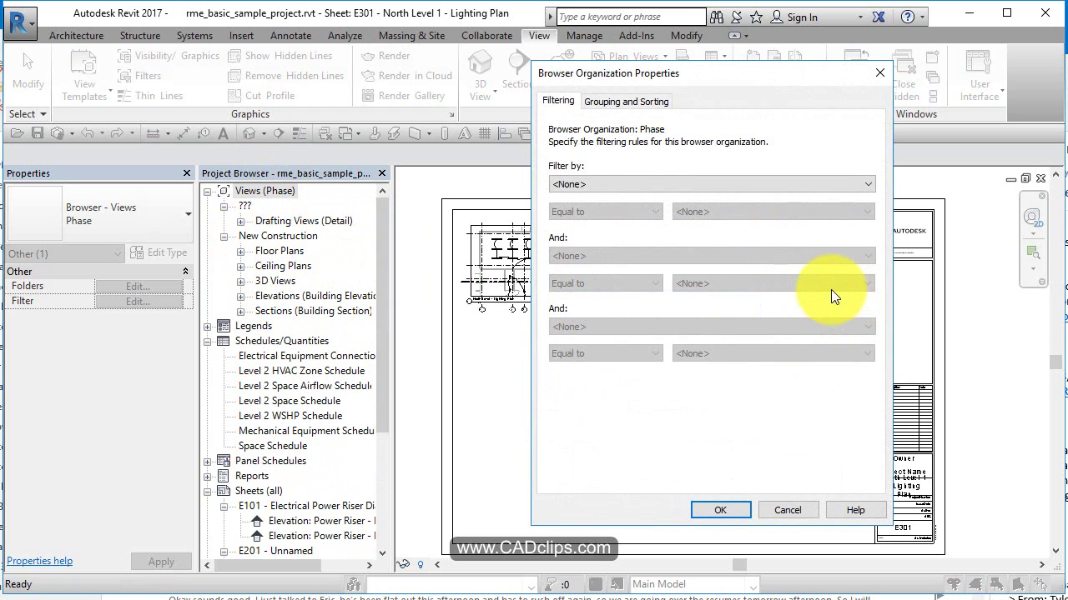
click(629, 101)
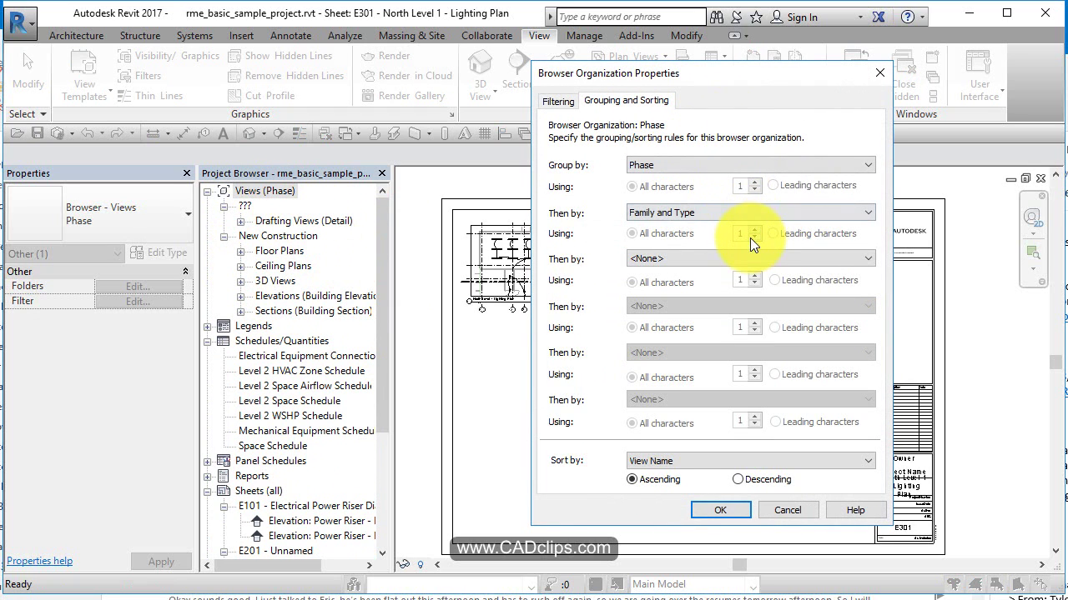
click(673, 167)
click(674, 172)
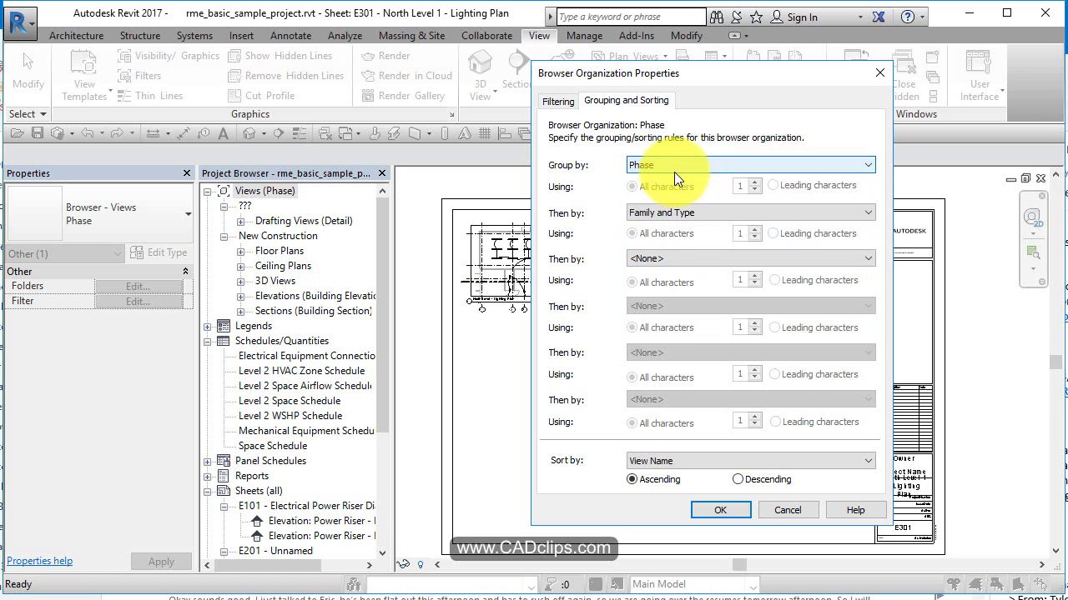
click(650, 214)
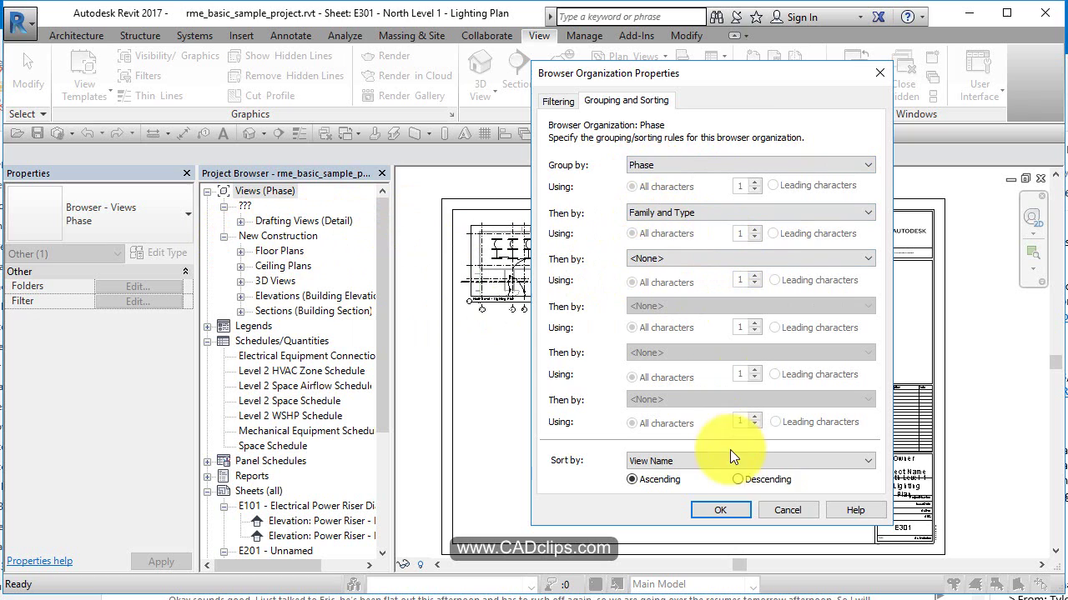
Step: Switch the browser organization from Phase to the 'all' scheme and apply it
click(789, 510)
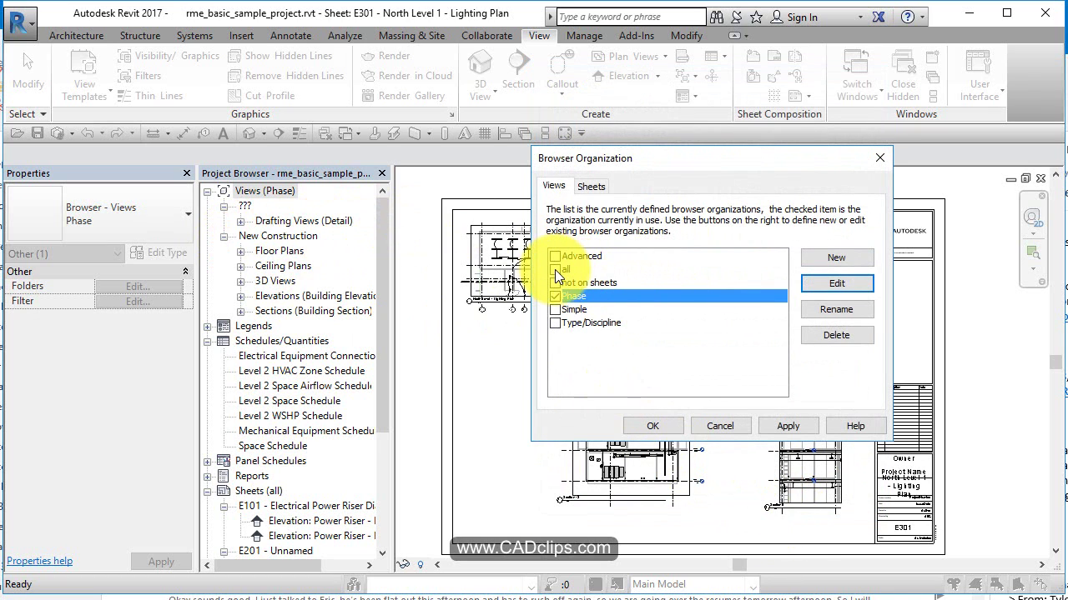
click(554, 310)
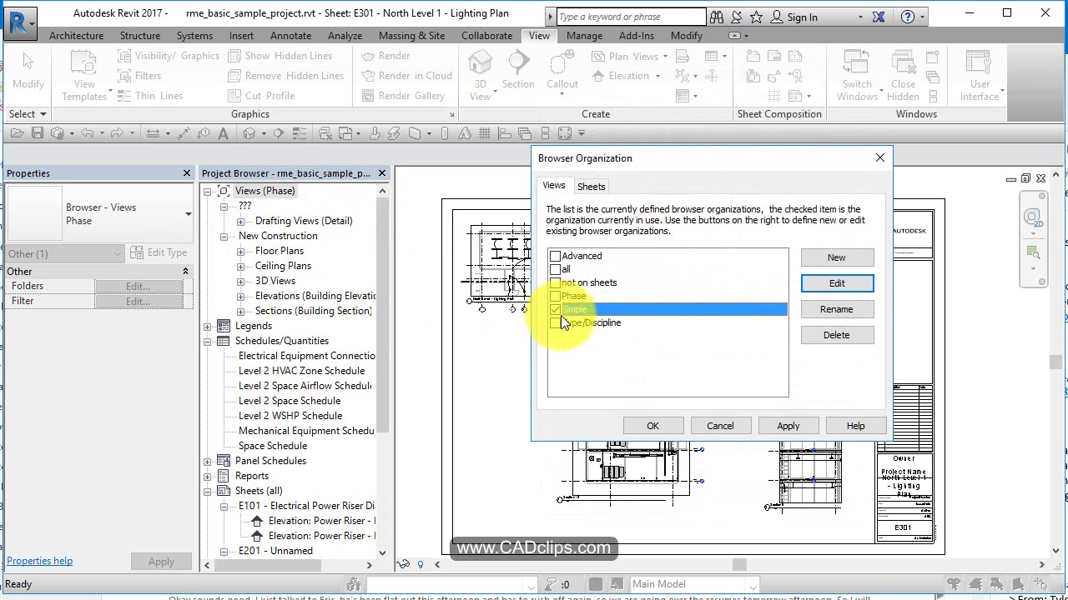
click(556, 270)
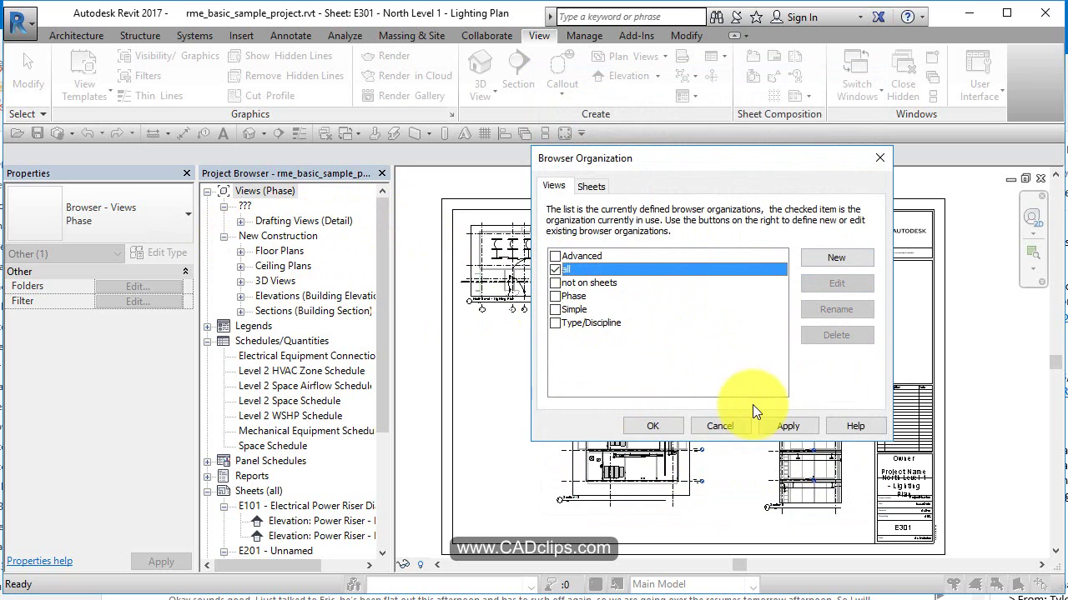
click(779, 427)
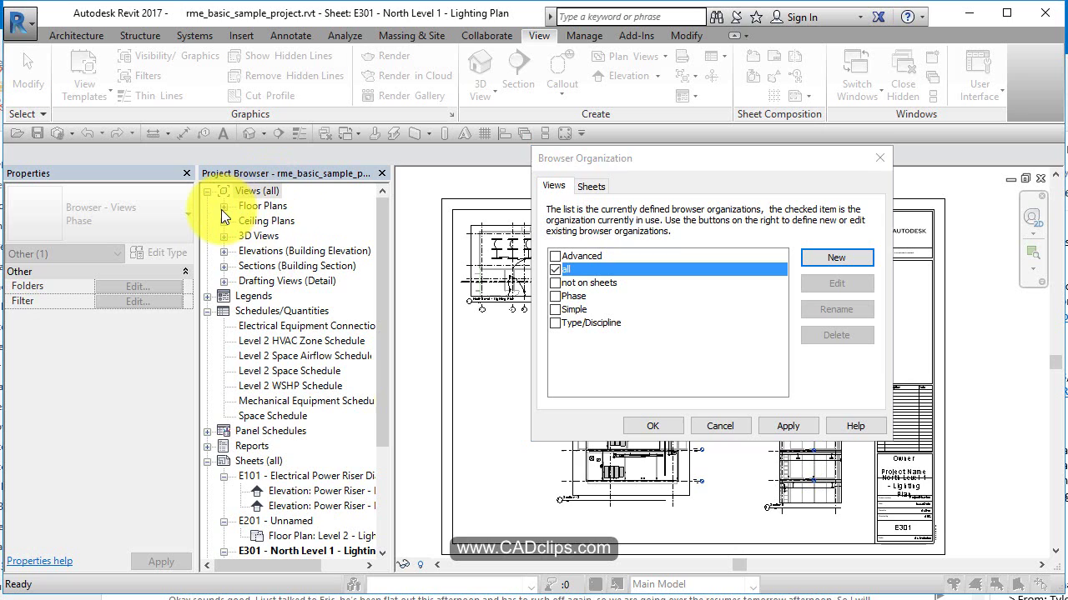
click(652, 426)
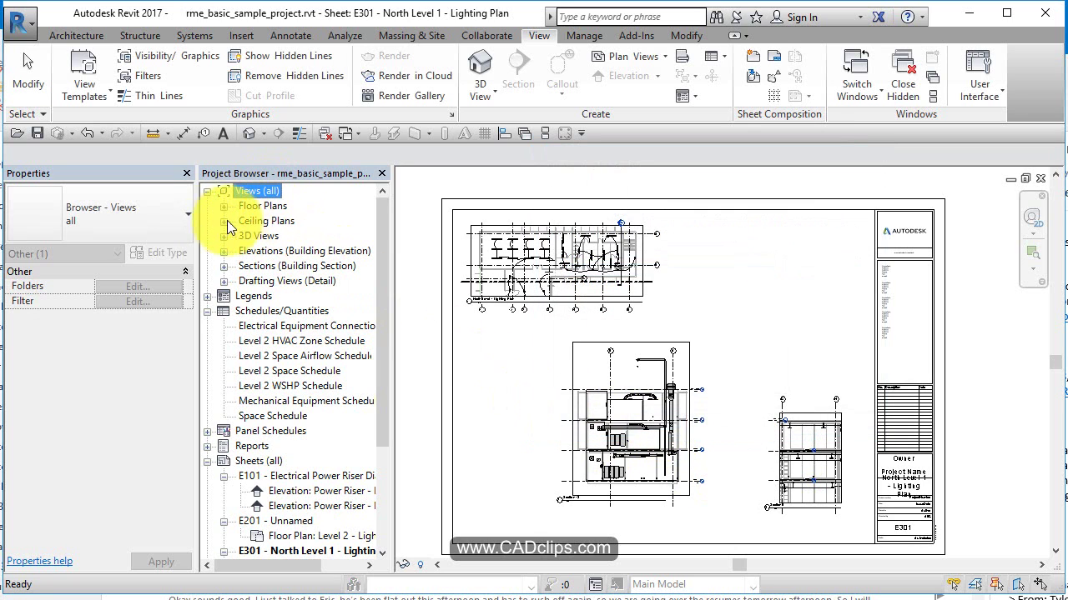
Step: Check the Floor Plans and 3D Views branches, leaving Floor Plans expanded
click(223, 207)
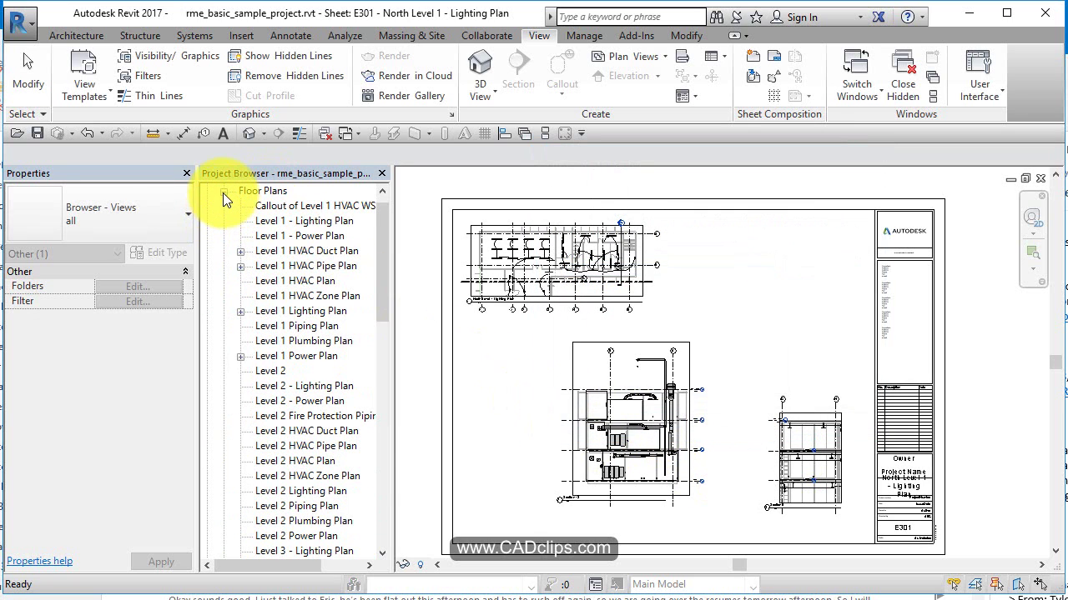
click(223, 193)
click(224, 221)
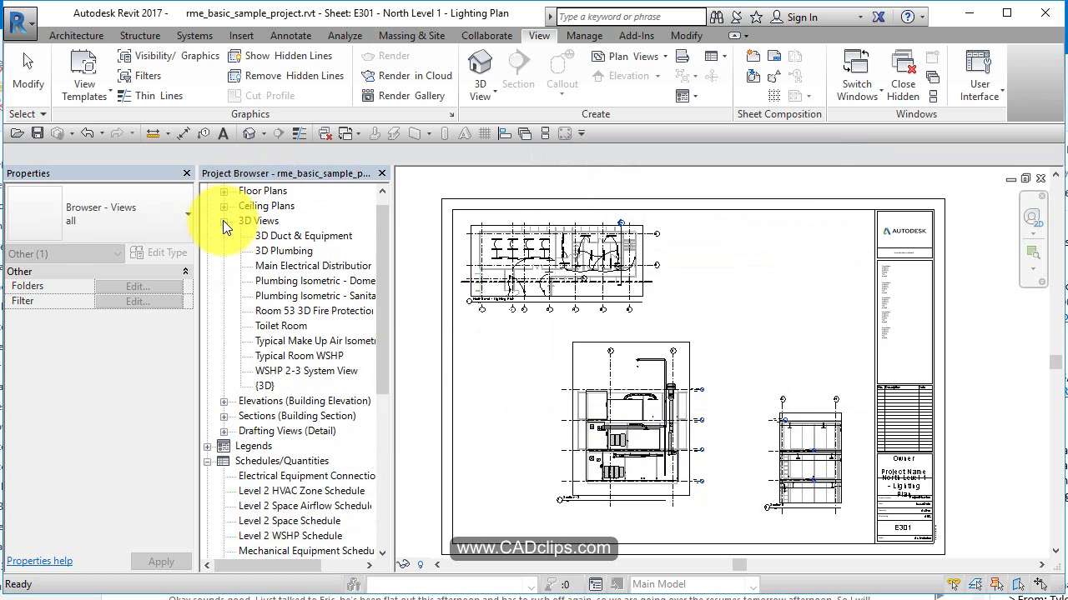
click(223, 221)
scroll(289, 282, up, 1)
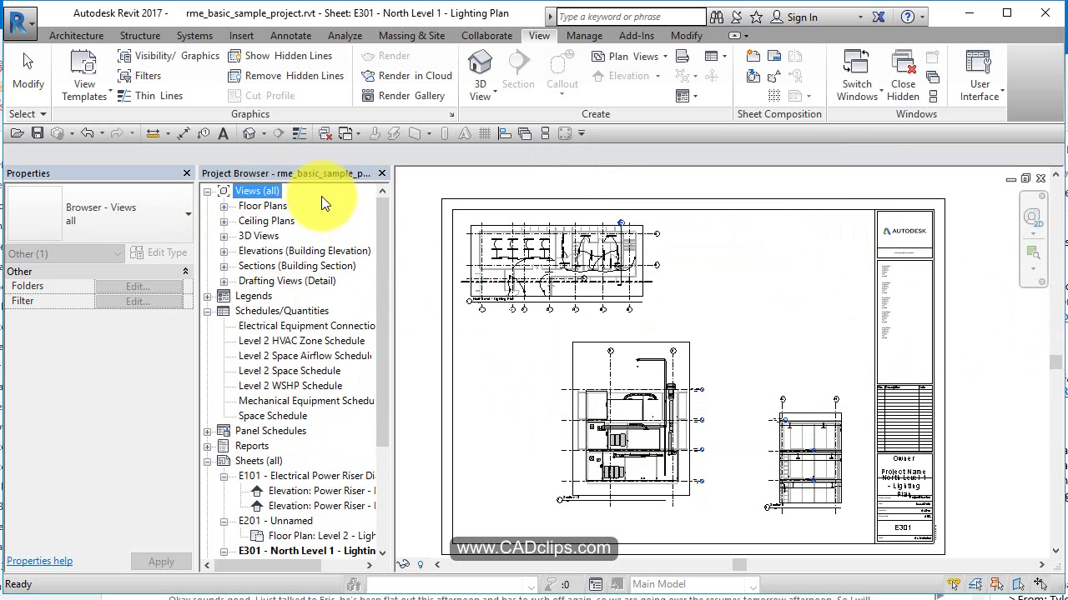
click(224, 206)
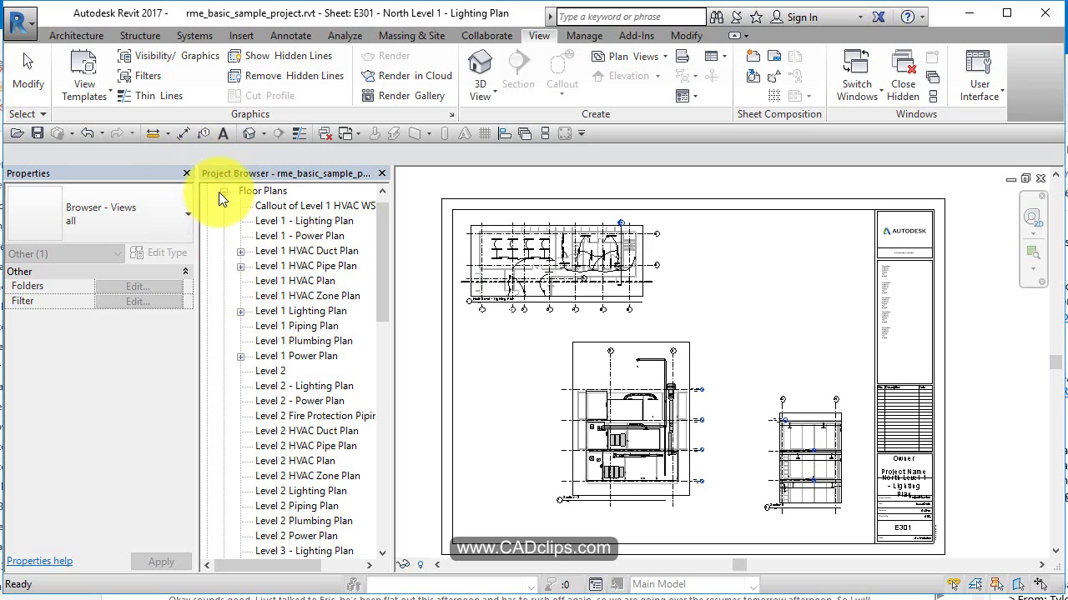
Step: Open the Level 2 - Lighting Plan view and pan around the plan
click(306, 386)
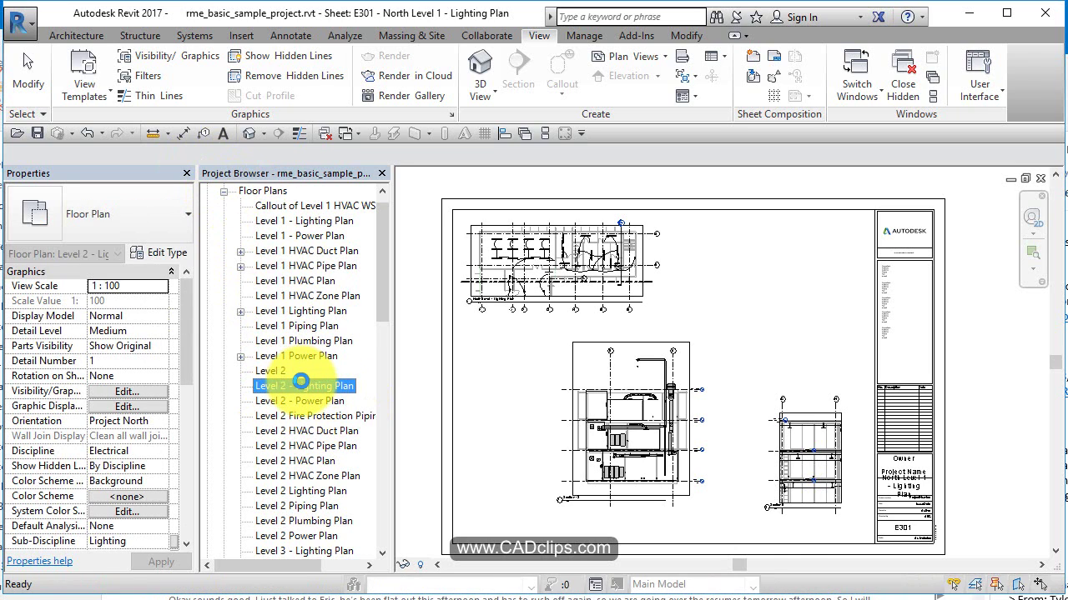
middle_drag(663, 356, 814, 399)
scroll(814, 400, down, 2)
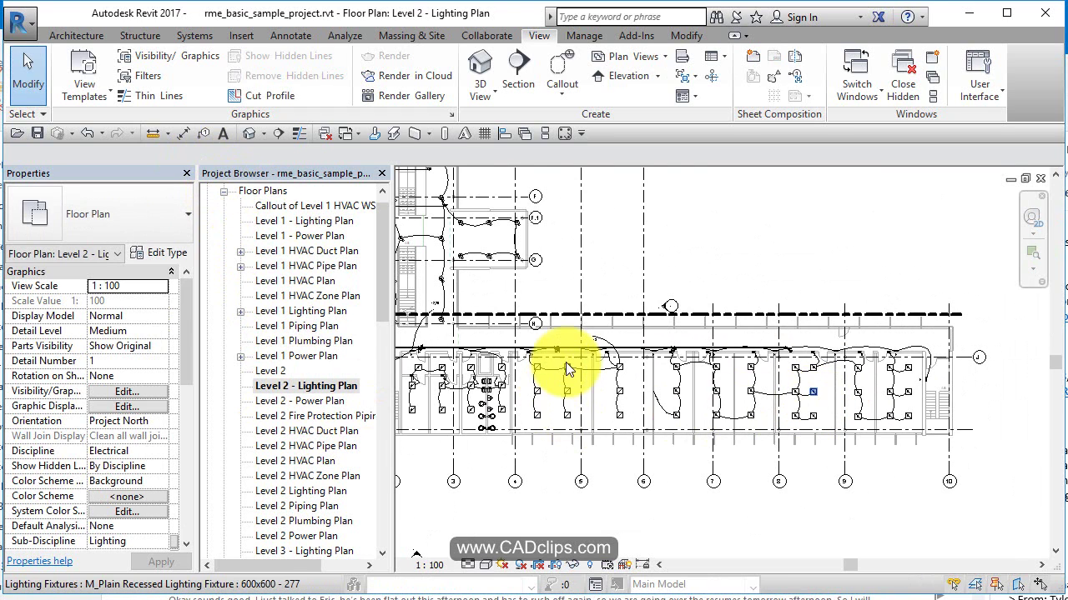
middle_drag(731, 401, 698, 381)
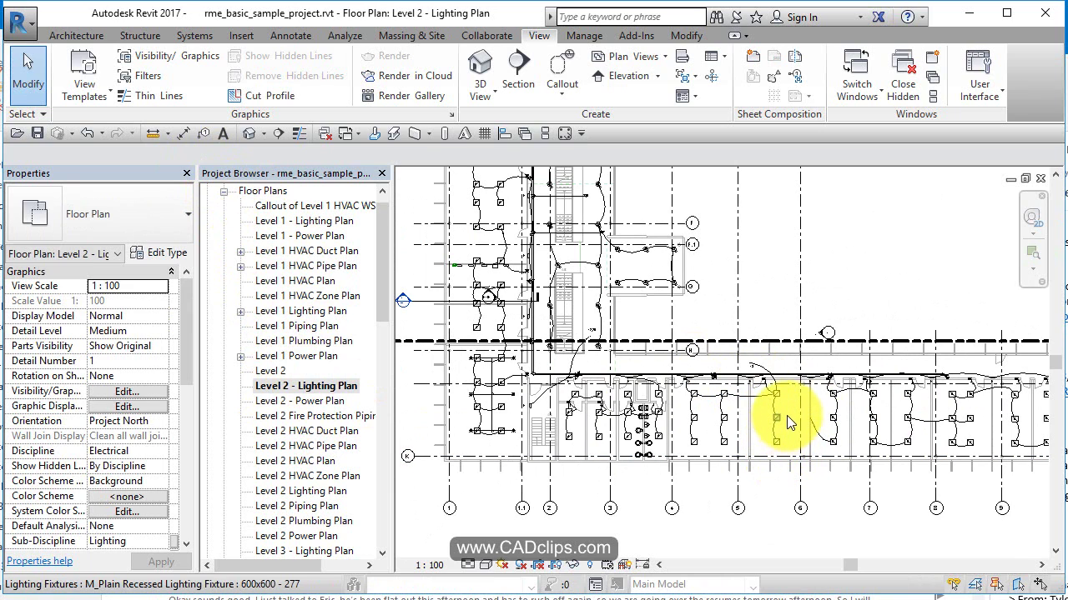
scroll(789, 392, up, 2)
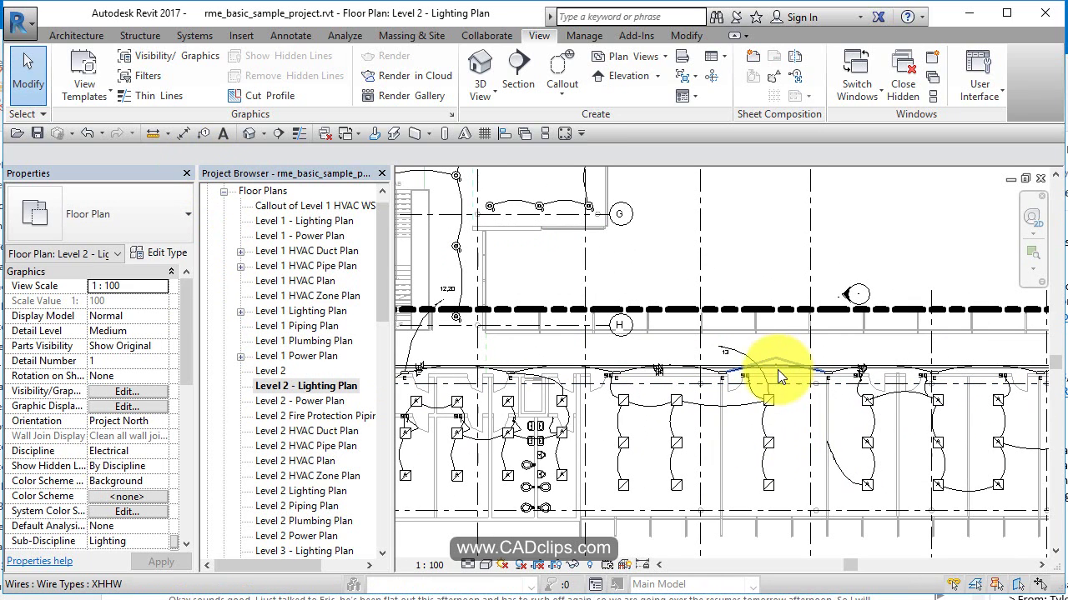
middle_drag(718, 358, 889, 350)
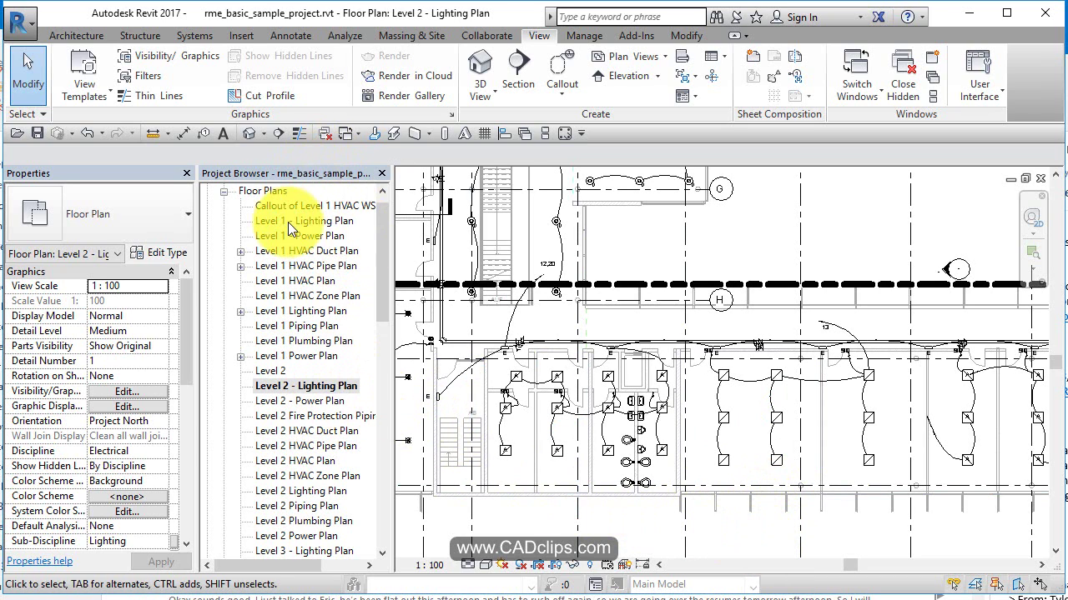
Step: Open Level 1 HVAC Duct Plan, then collapse Floor Plans, Schedules/Quantities and Sheets (all)
click(308, 255)
click(238, 220)
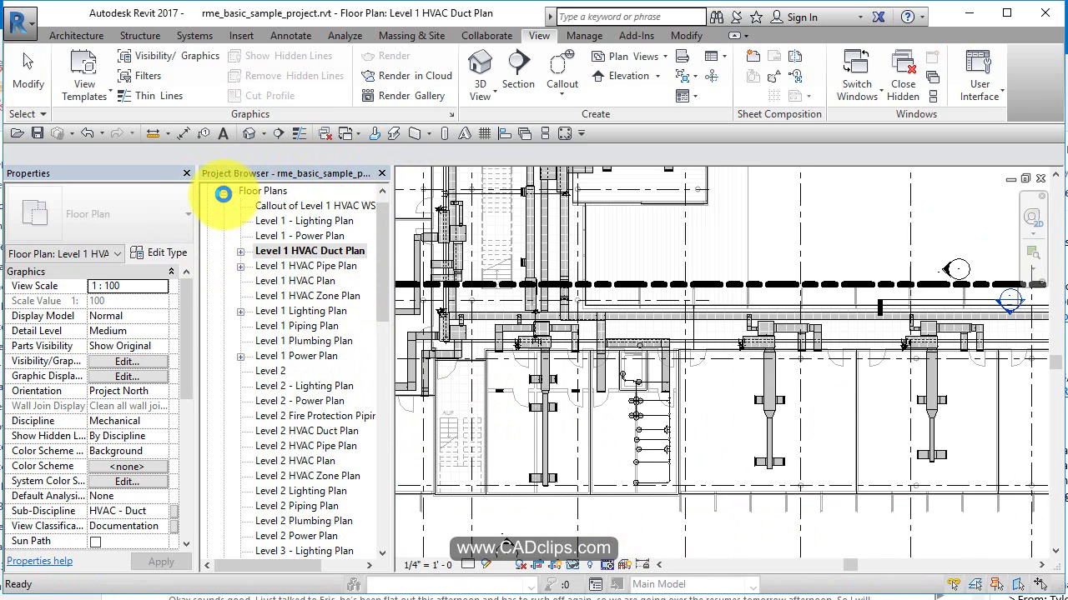
click(223, 192)
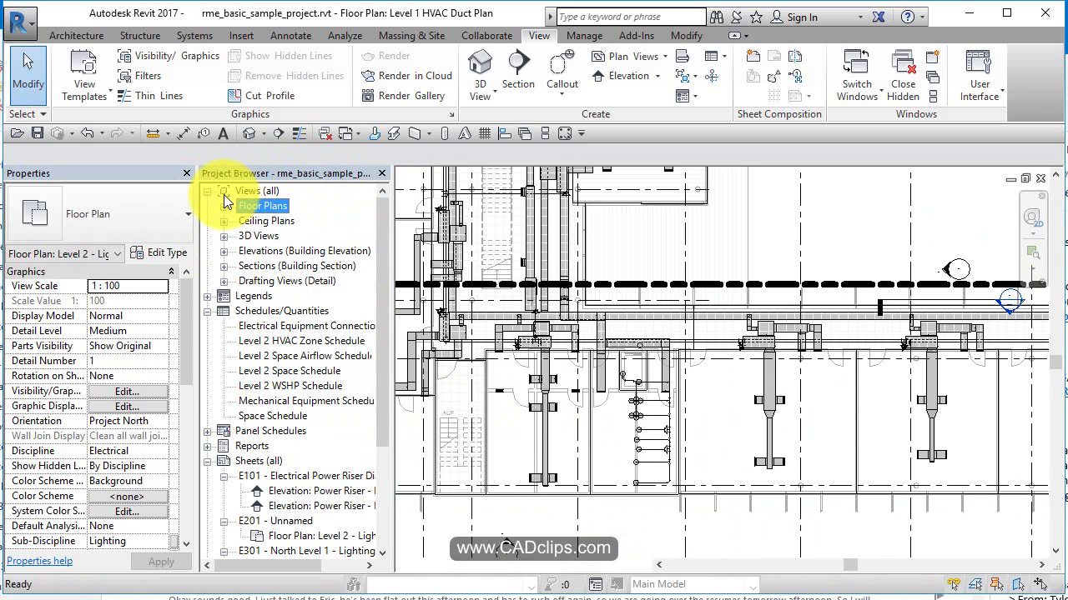
click(208, 311)
click(207, 357)
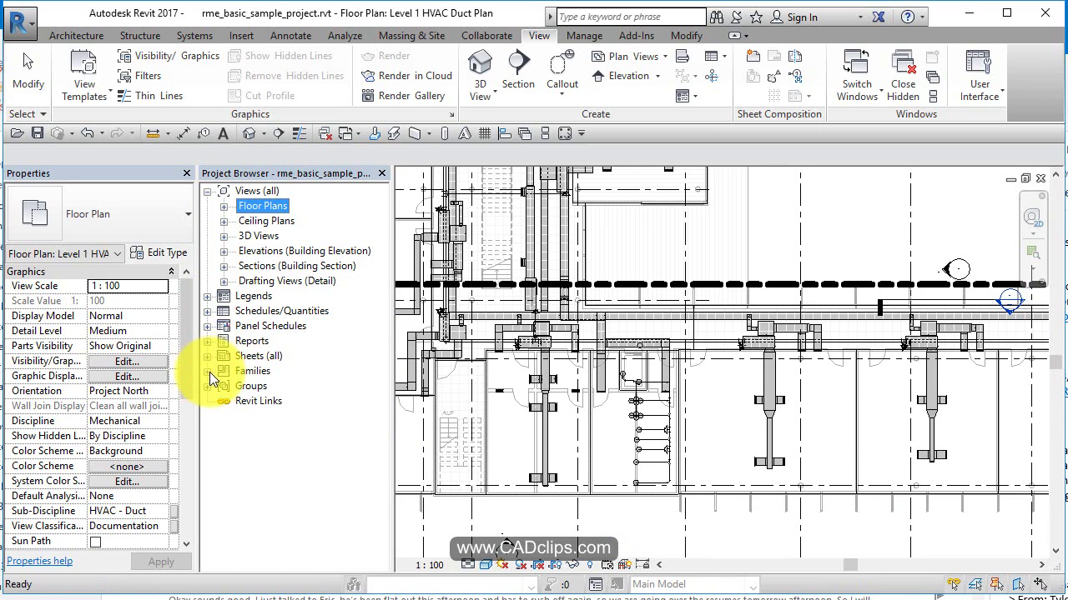
click(208, 371)
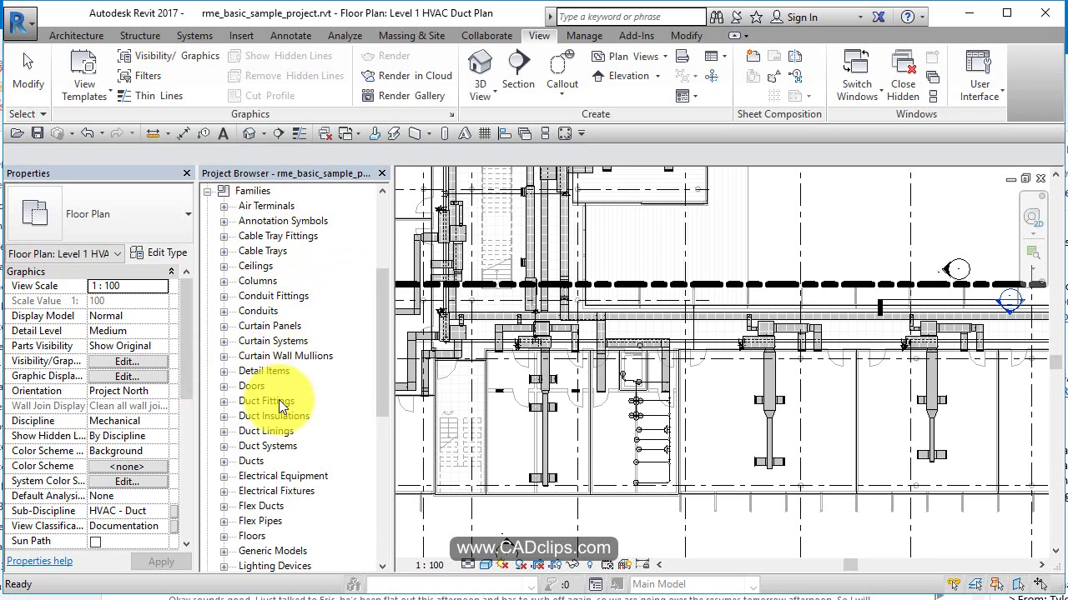
scroll(278, 399, down, 1)
scroll(278, 399, down, 3)
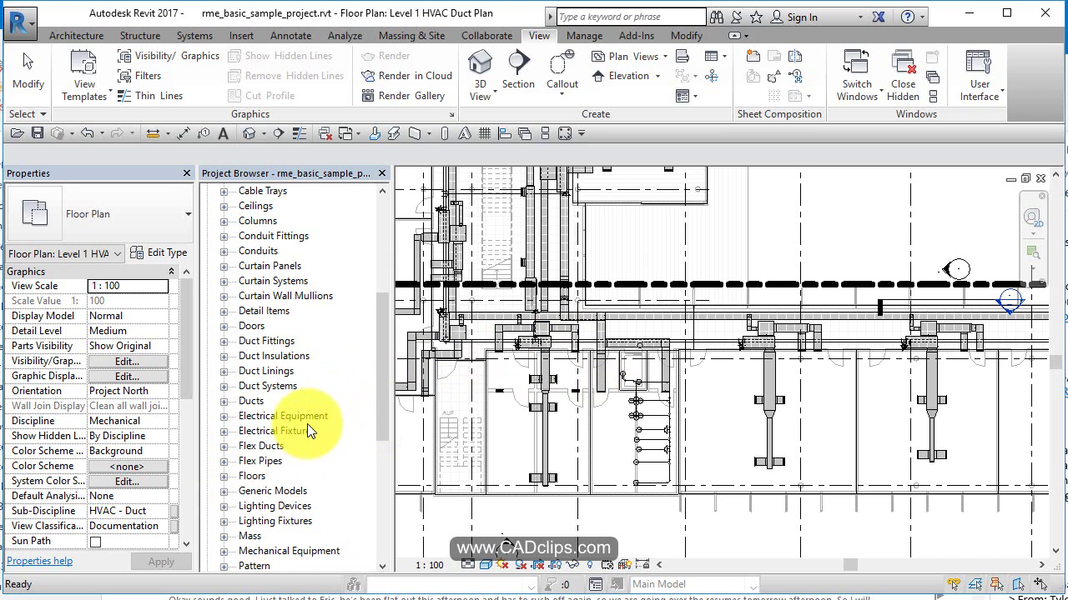
drag(381, 340, 412, 268)
scroll(380, 321, up, 4)
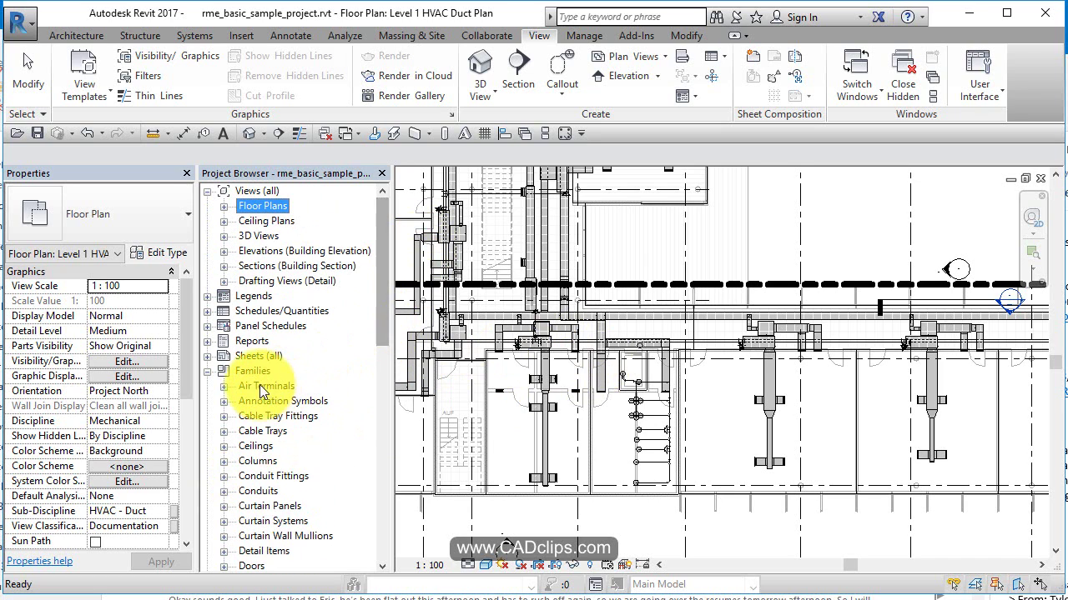
click(208, 371)
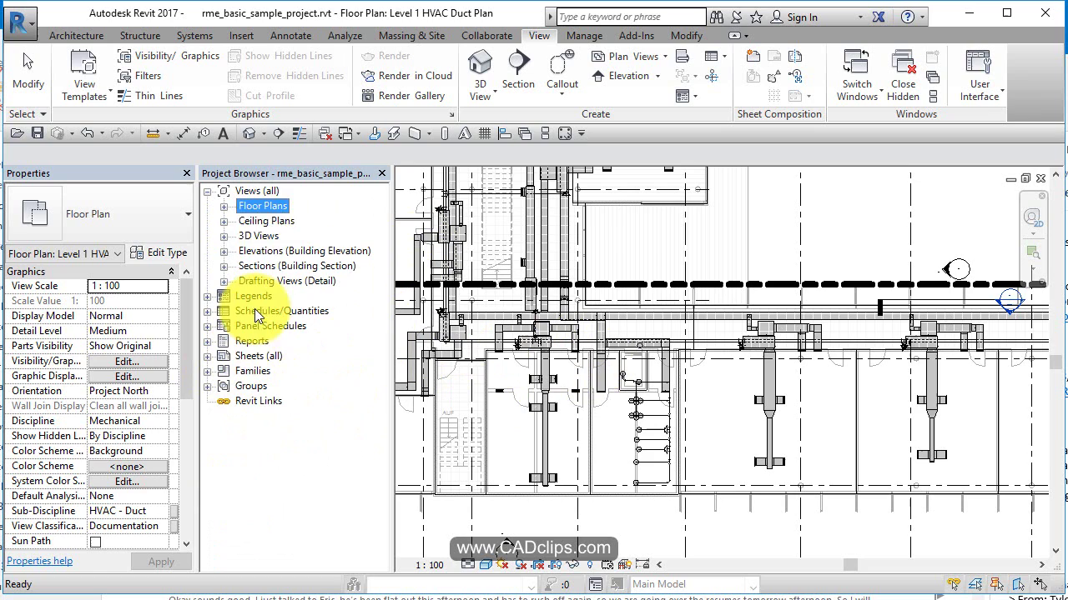
click(208, 371)
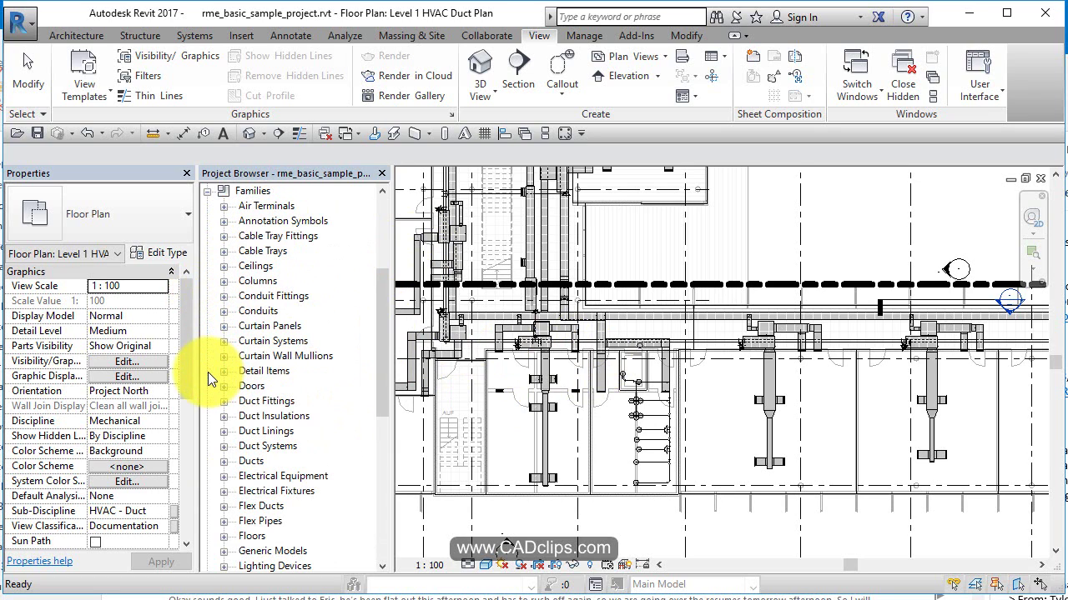
click(250, 389)
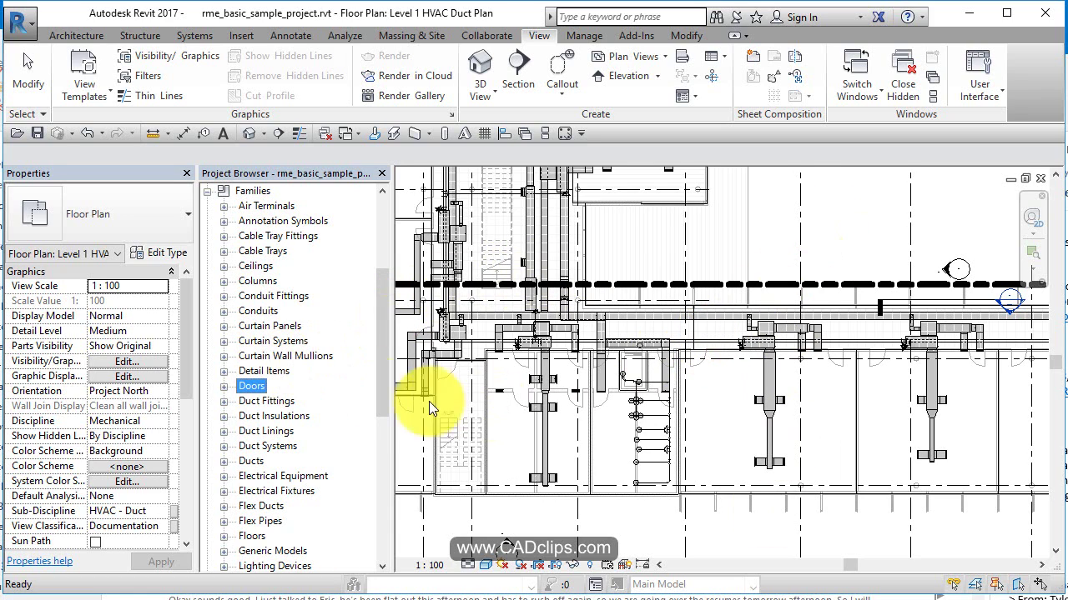
click(224, 388)
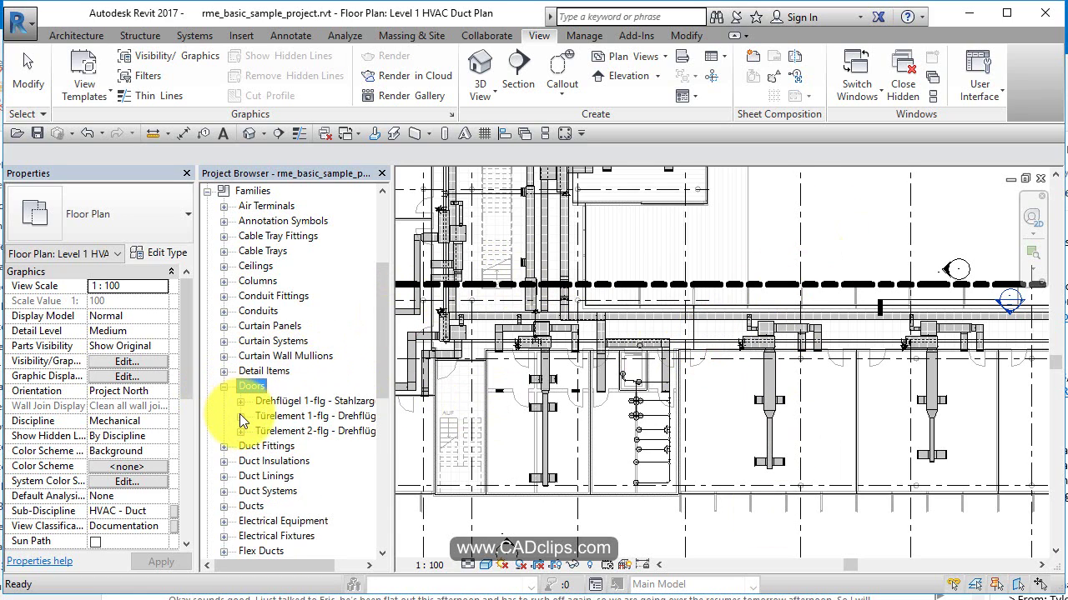
click(241, 415)
click(240, 401)
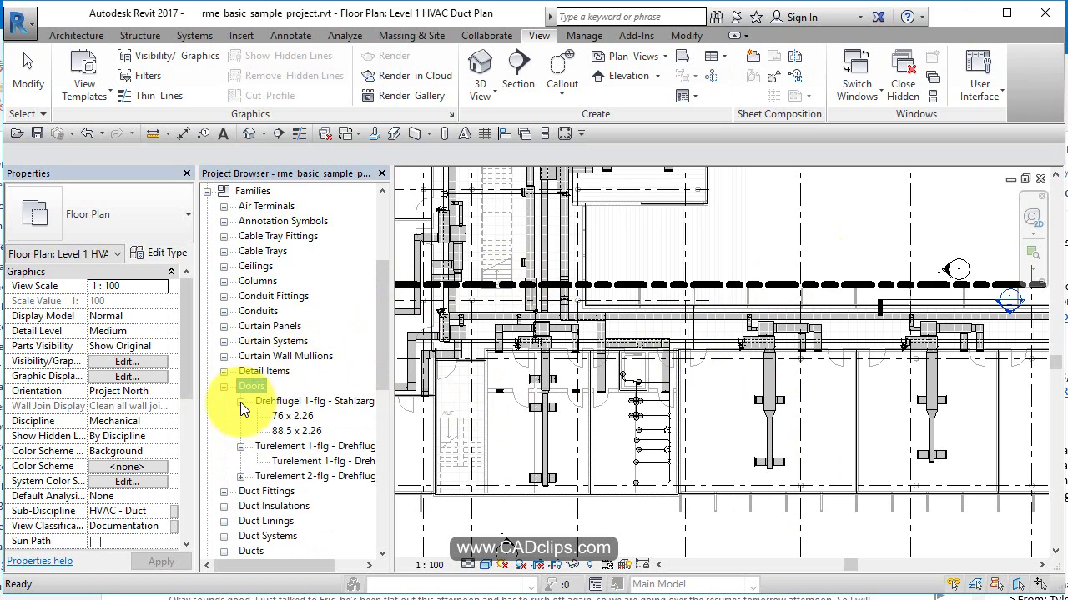
click(240, 402)
click(240, 416)
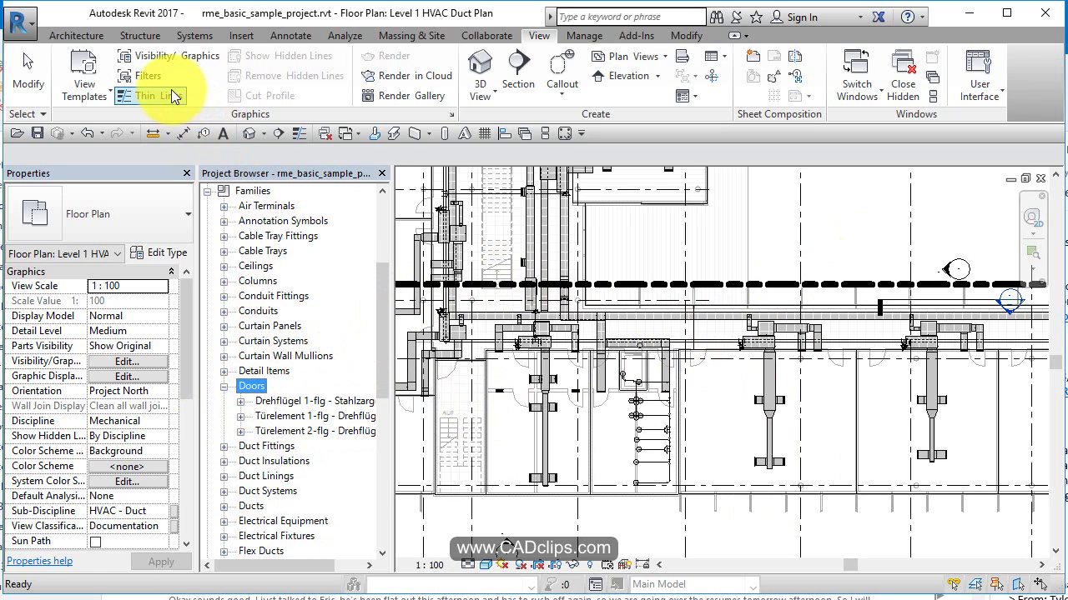
click(224, 387)
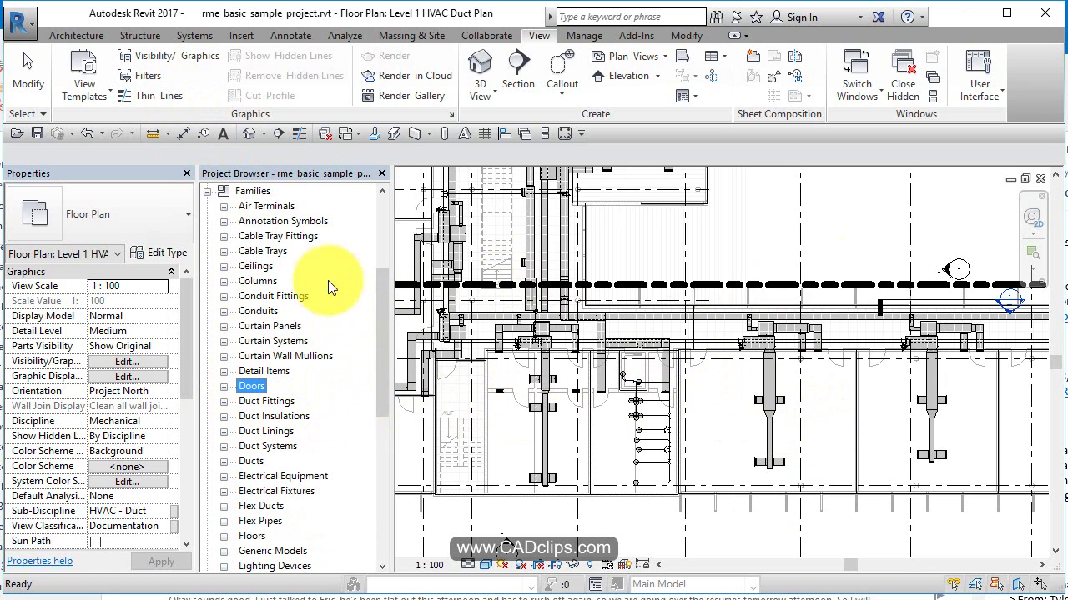
drag(380, 317, 372, 243)
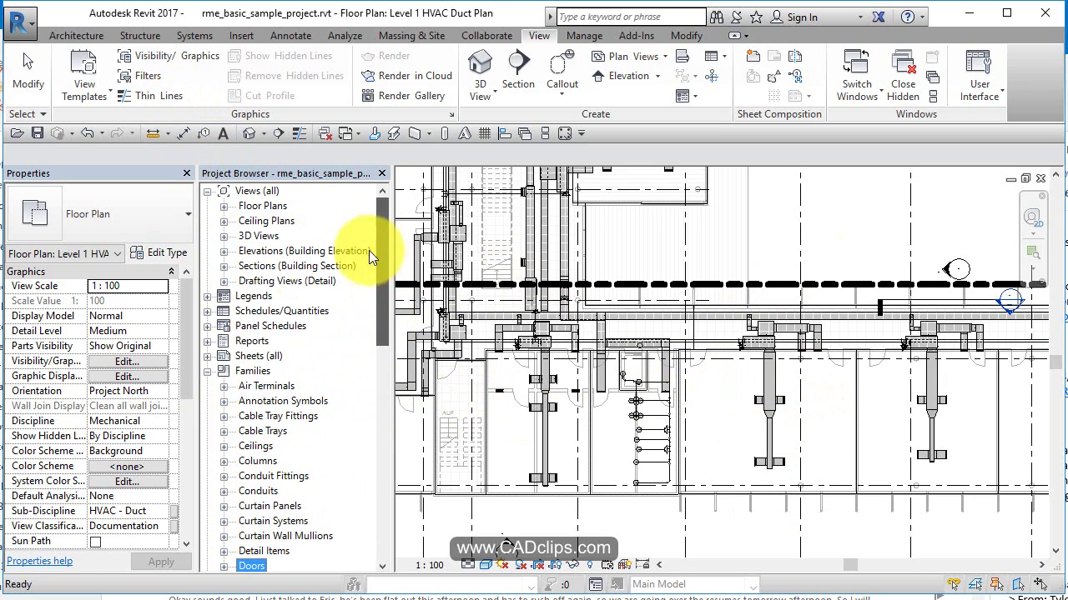
click(207, 372)
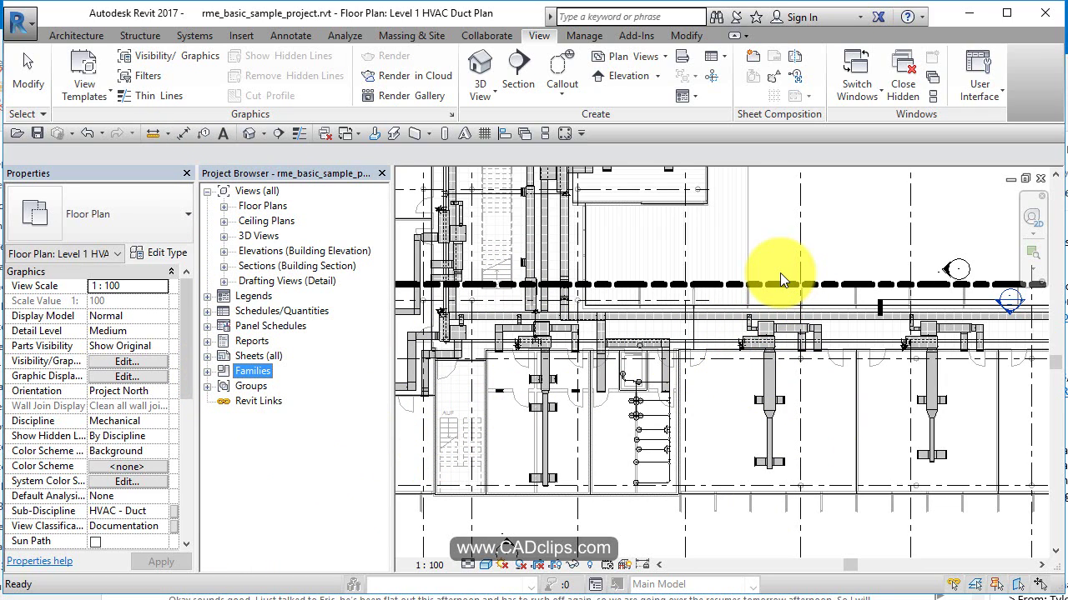